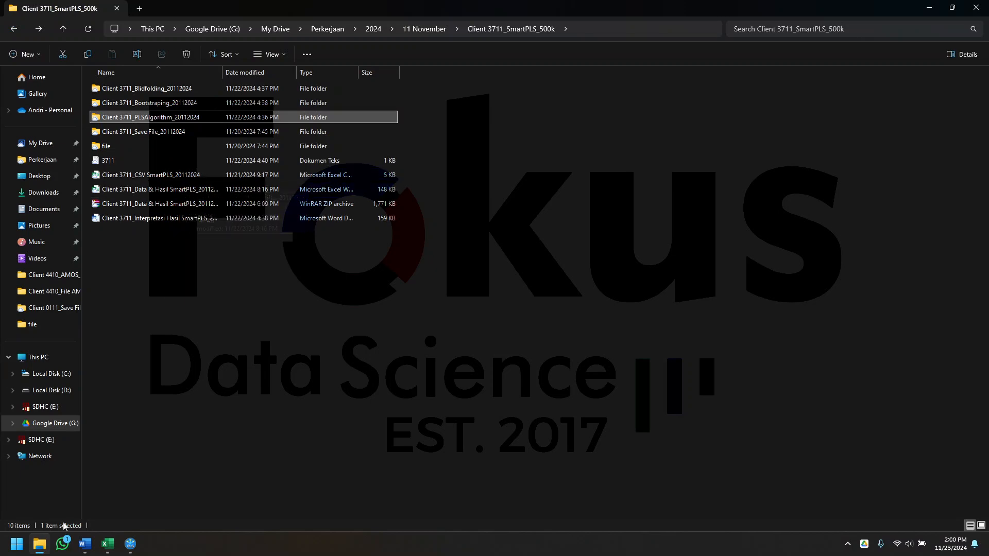
# - Switch to the Excel data workbook and examine the variable names and indicator headers in the first two rows
pyautogui.click(108, 543)
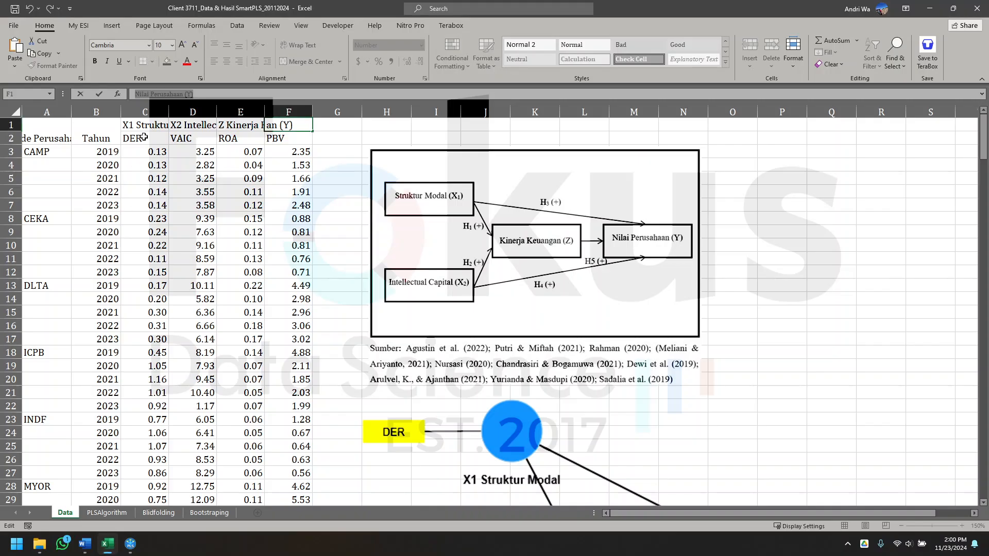
pyautogui.moveTo(145, 137); pyautogui.dragTo(297, 143)
pyautogui.click(291, 195)
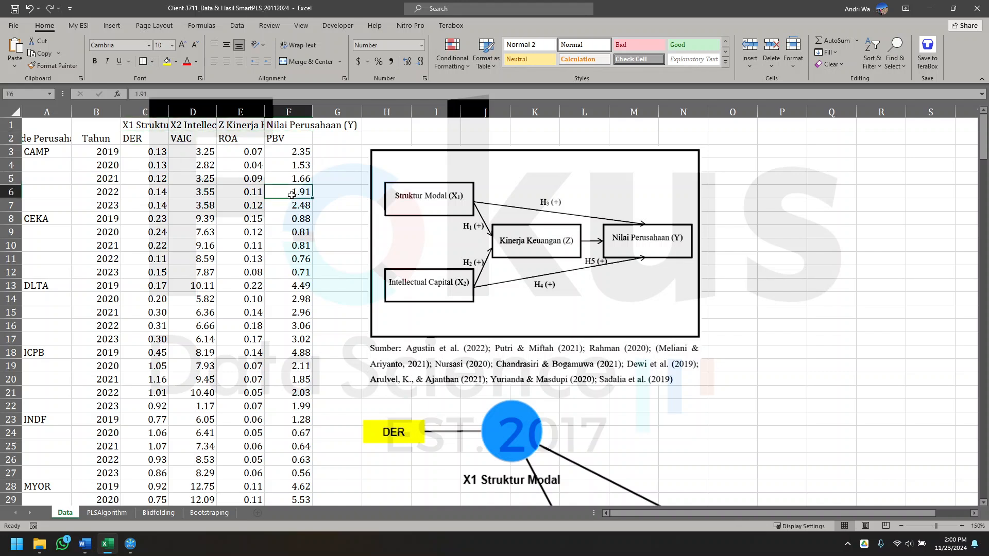
pyautogui.click(334, 169)
pyautogui.click(138, 138)
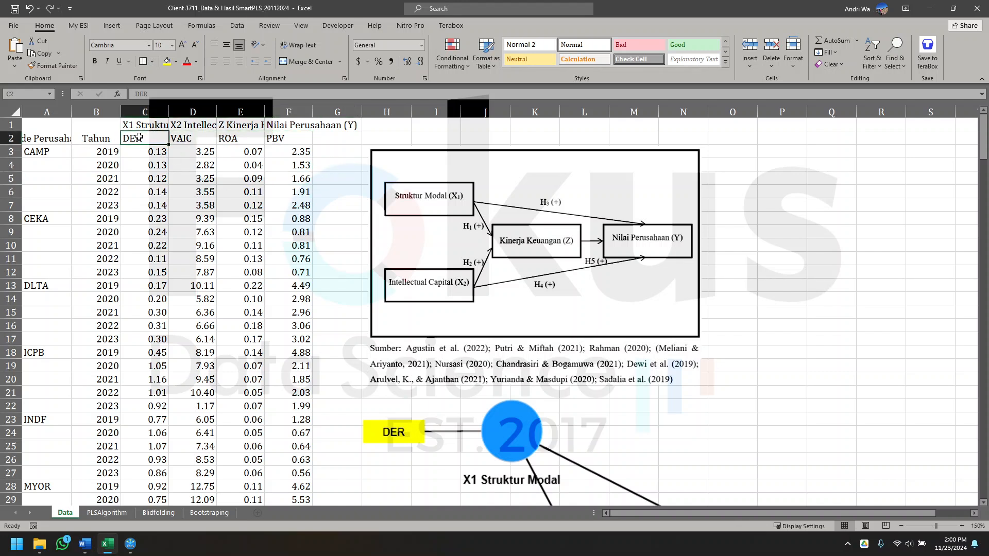
pyautogui.moveTo(173, 137); pyautogui.dragTo(272, 139)
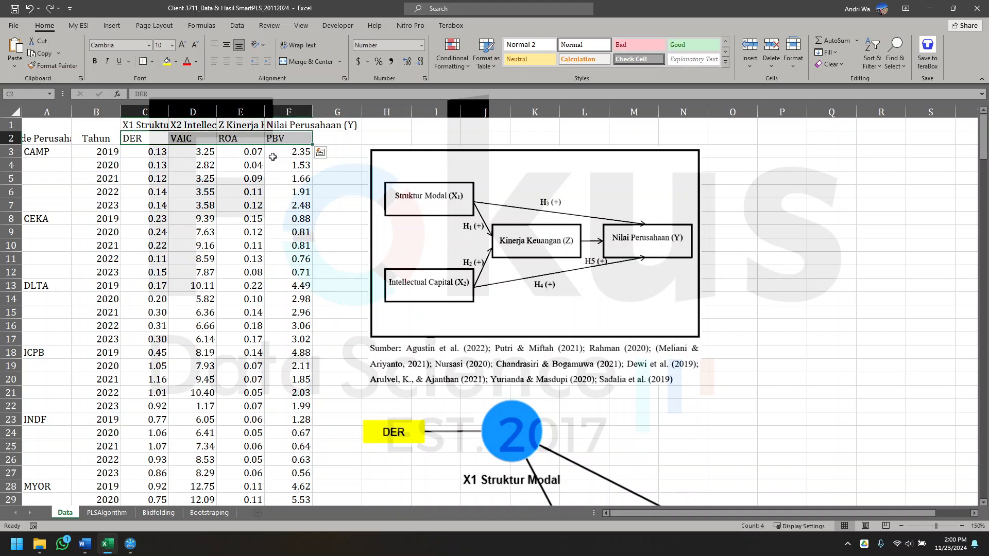
pyautogui.click(161, 153)
# - Copy the DER, VAIC, ROA and PBV columns including their headers and paste them as values at A1 of a new blank workbook
pyautogui.moveTo(153, 139); pyautogui.dragTo(290, 139)
pyautogui.hotkey('ctrl', 'shift', 'Down')
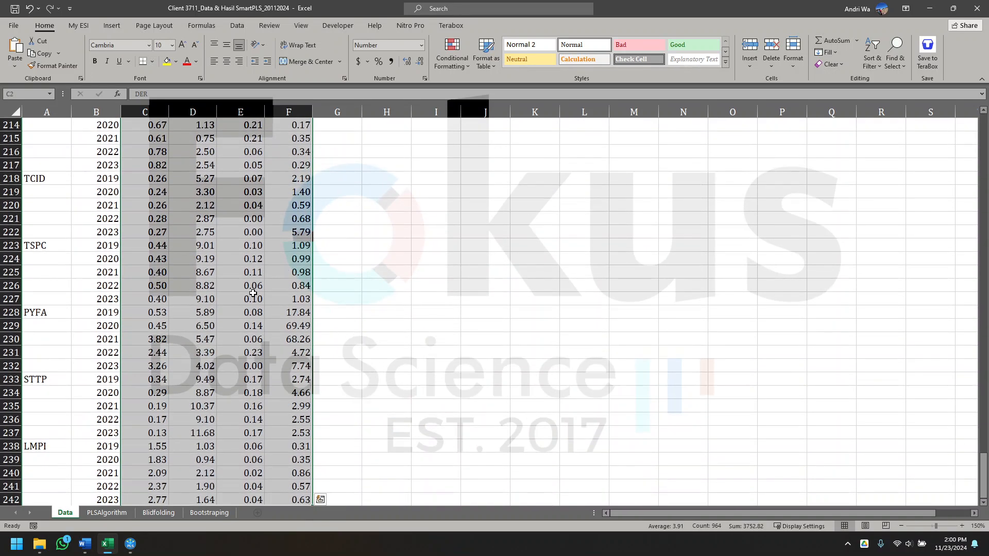
pyautogui.rightClick(244, 274)
pyautogui.click(263, 263)
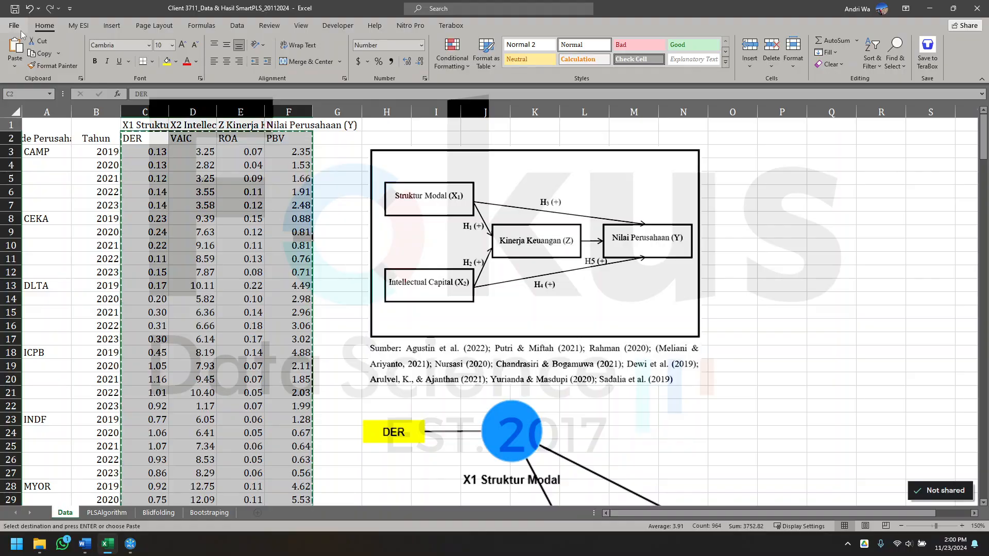
pyautogui.click(13, 25)
pyautogui.click(162, 116)
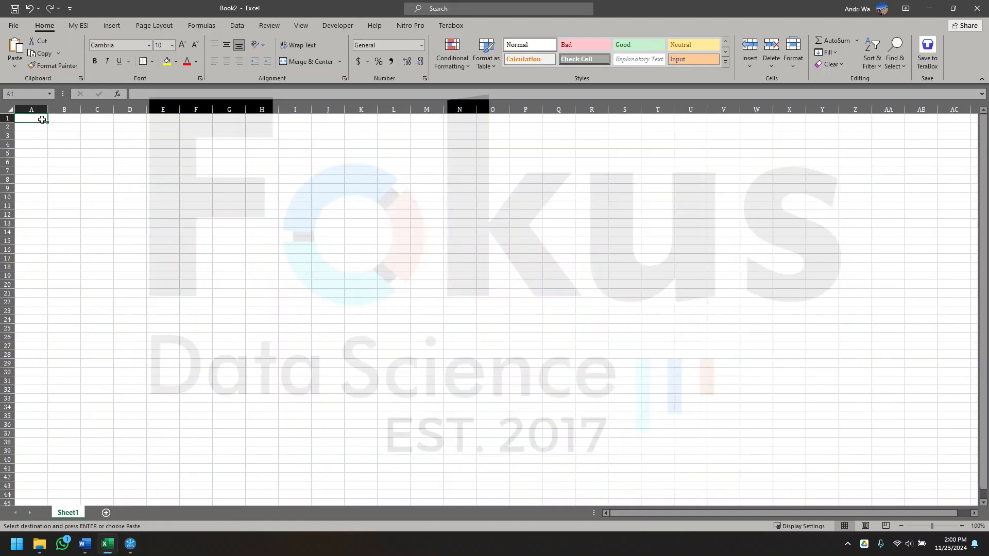
pyautogui.rightClick(42, 119)
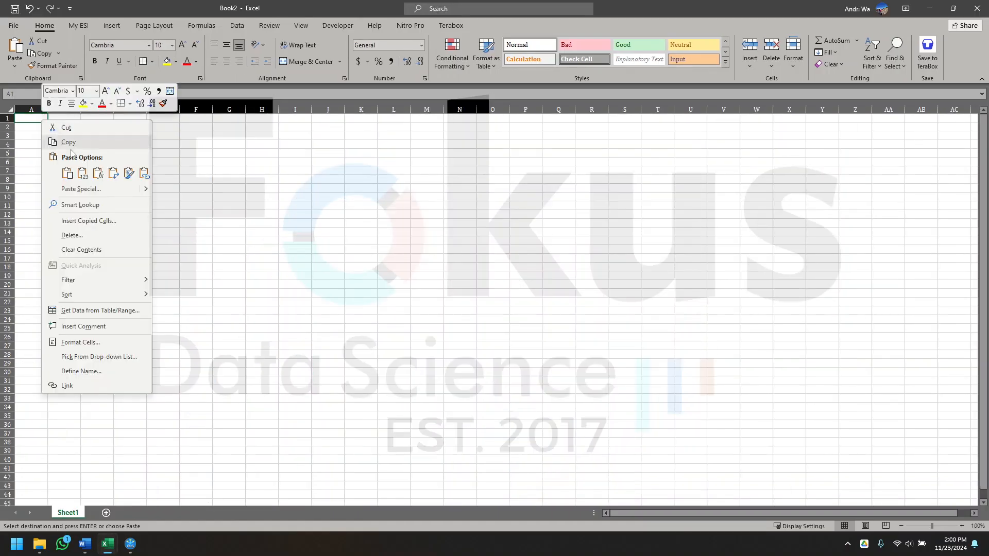
pyautogui.click(86, 177)
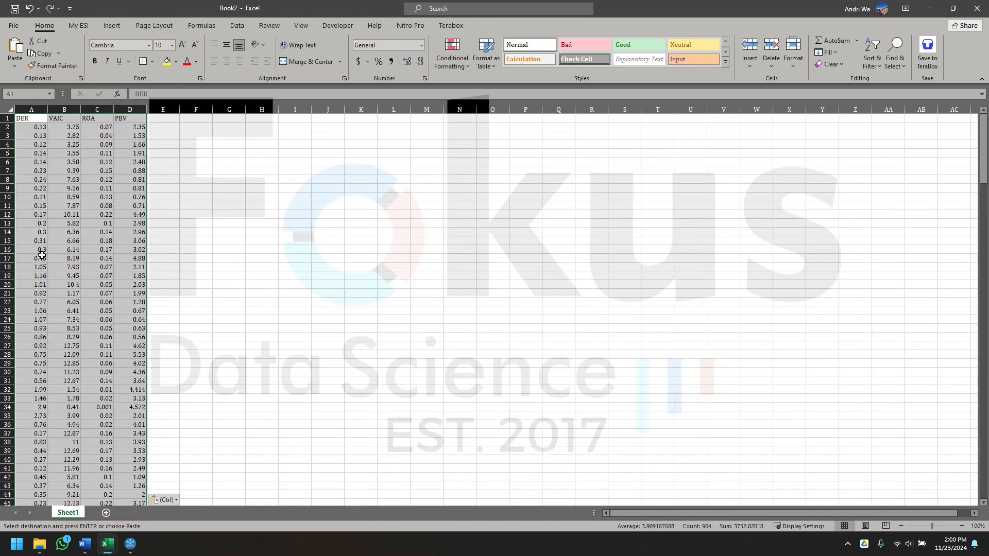
# - Prepare to save the new workbook as "Contoh csv" in CSV UTF-8 (Comma delimited) format, cancel, and close it without saving
pyautogui.click(13, 25)
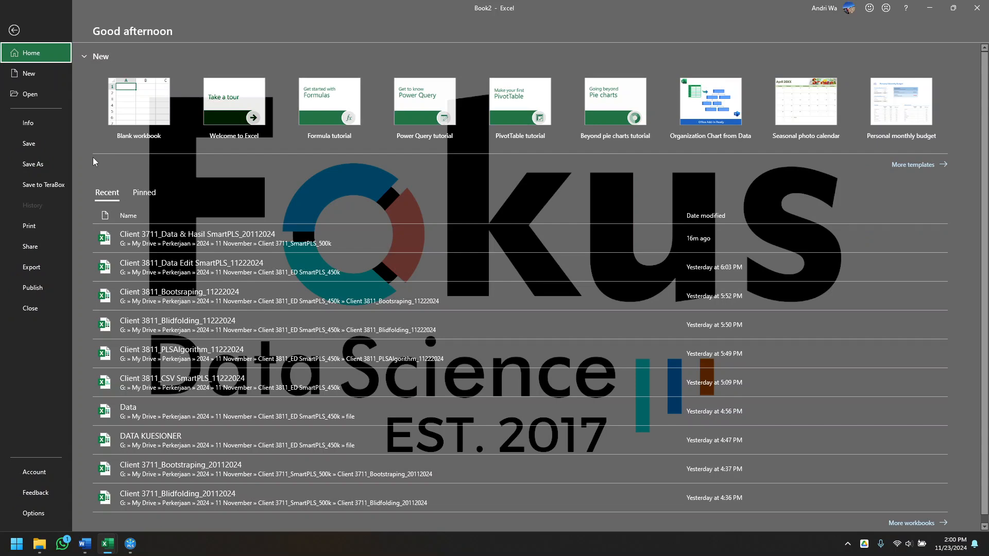
pyautogui.click(58, 165)
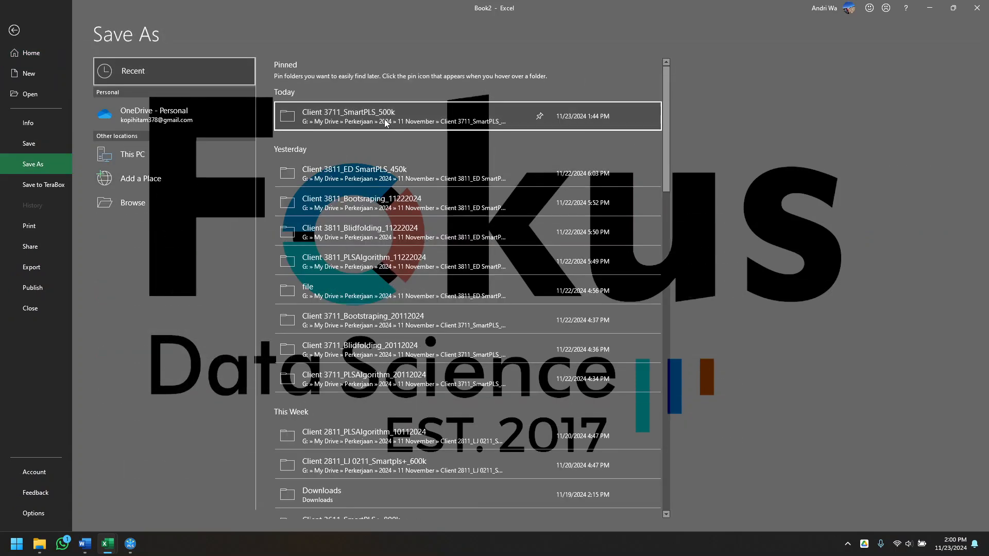
pyautogui.click(384, 121)
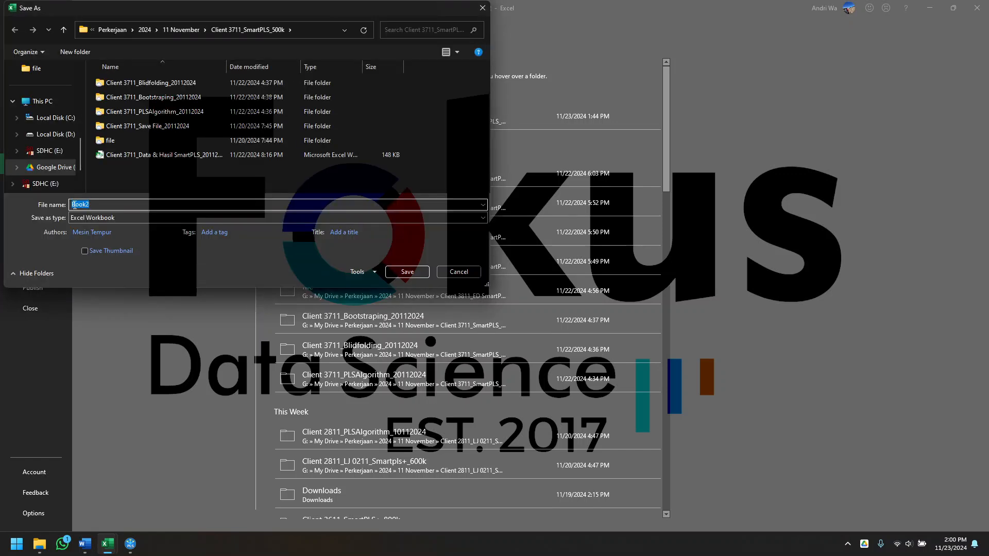
pyautogui.press('BackSpace')
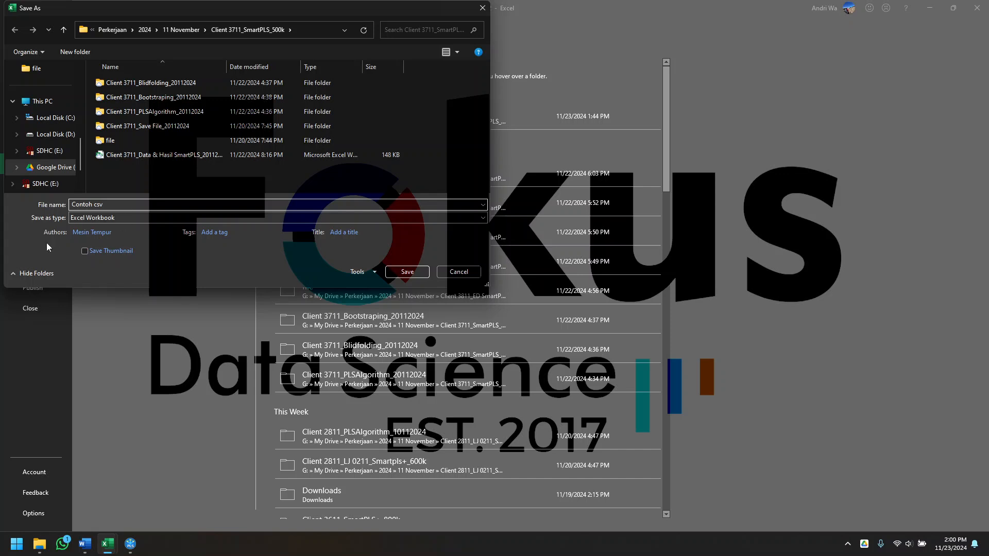
pyautogui.click(88, 218)
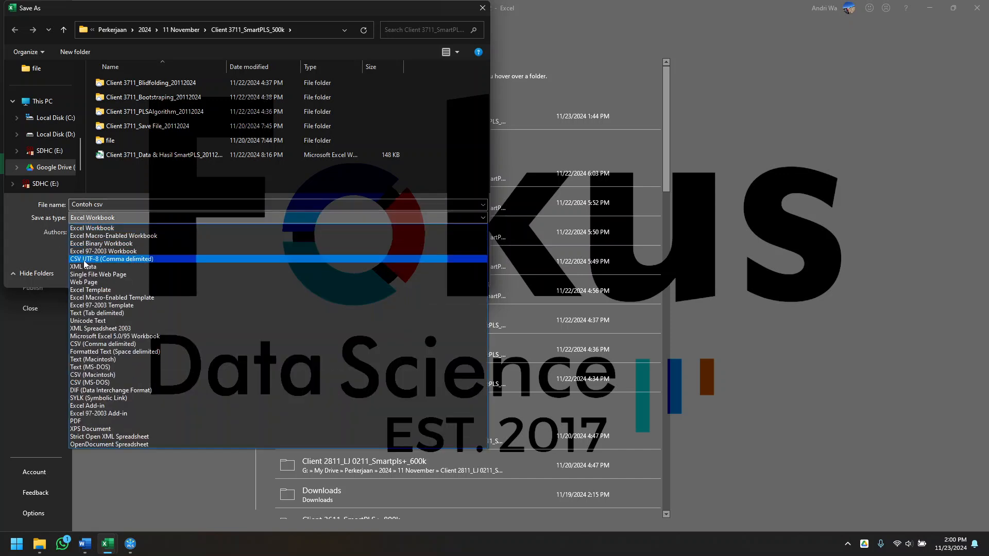
pyautogui.click(98, 260)
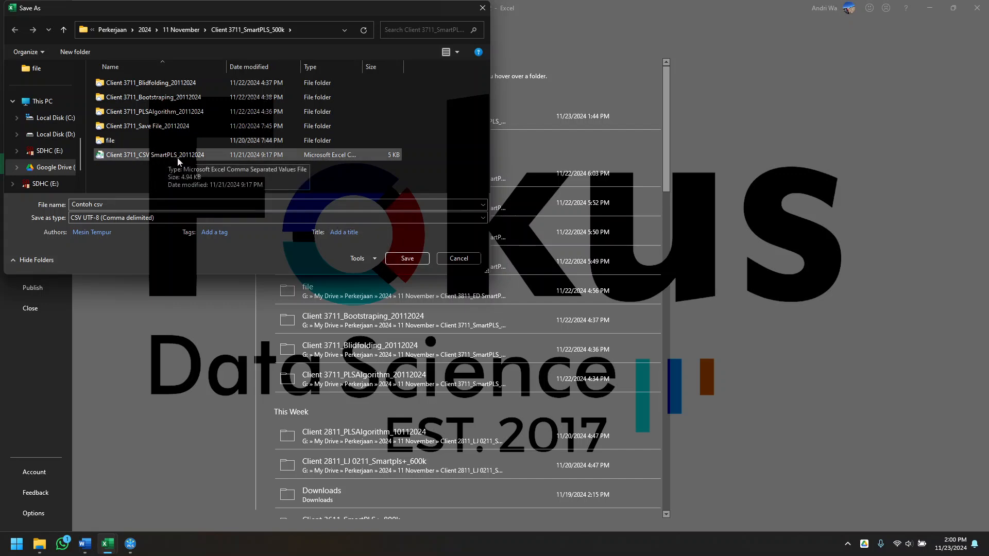
pyautogui.click(471, 259)
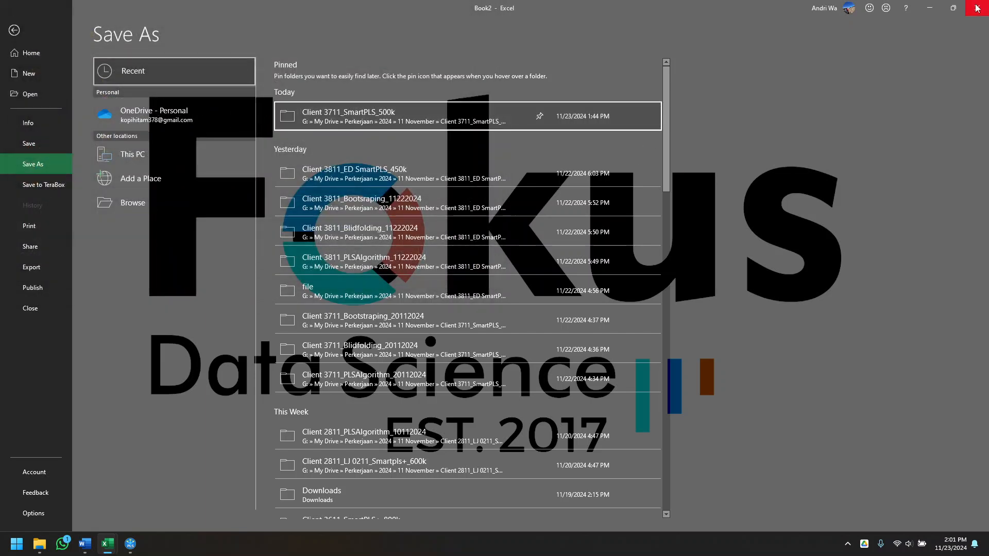
pyautogui.press('Escape')
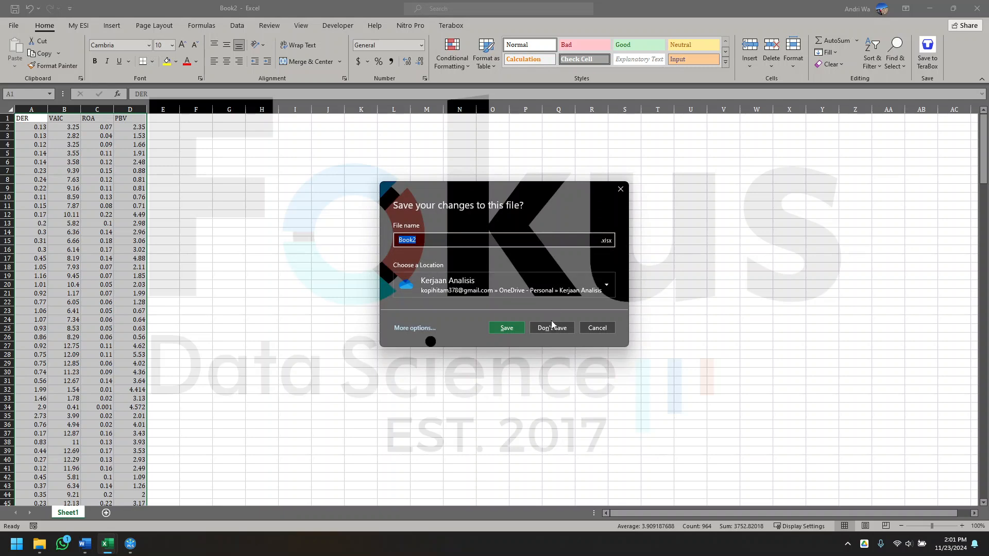
pyautogui.click(551, 327)
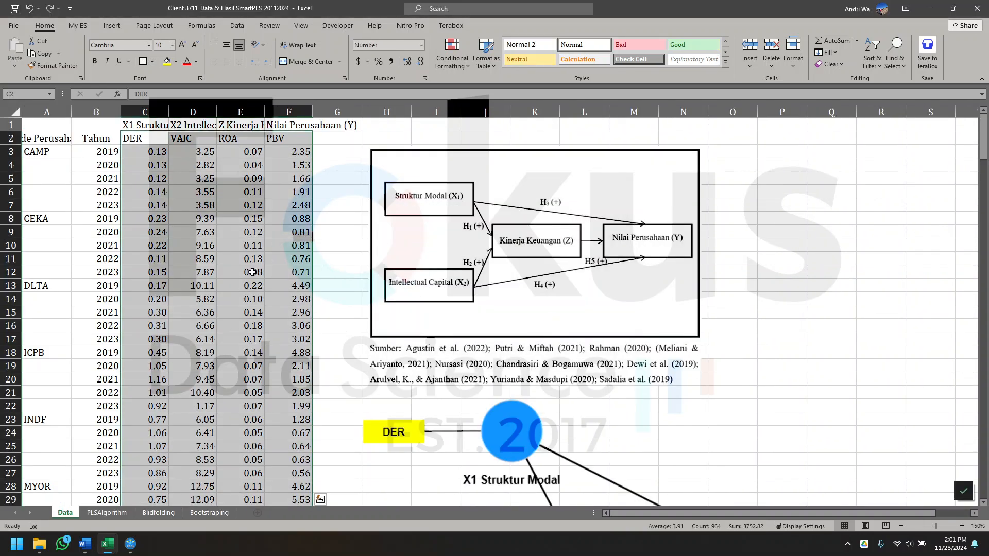
# - Switch to SmartPLS and create a new project named "contoh"
pyautogui.click(131, 547)
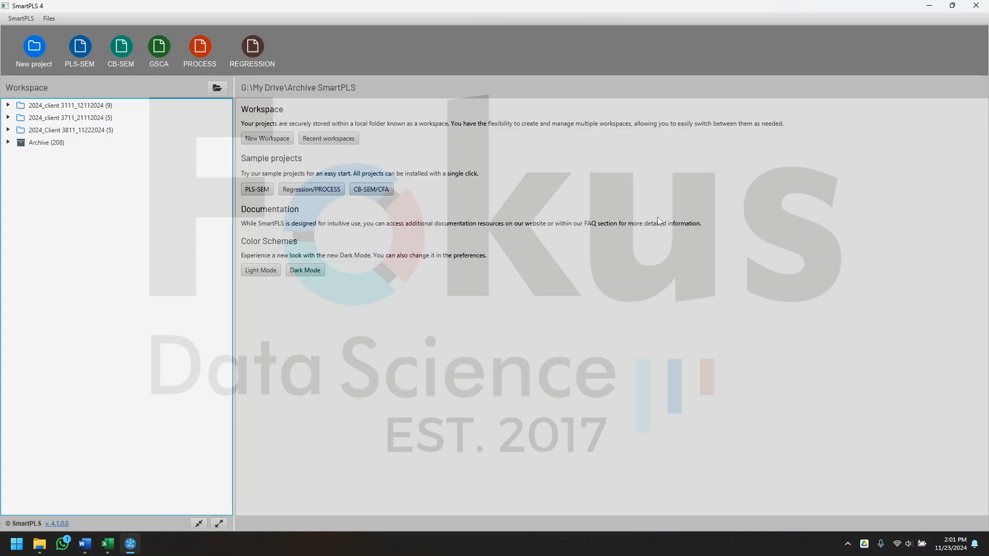
pyautogui.click(35, 47)
pyautogui.write('contoh')
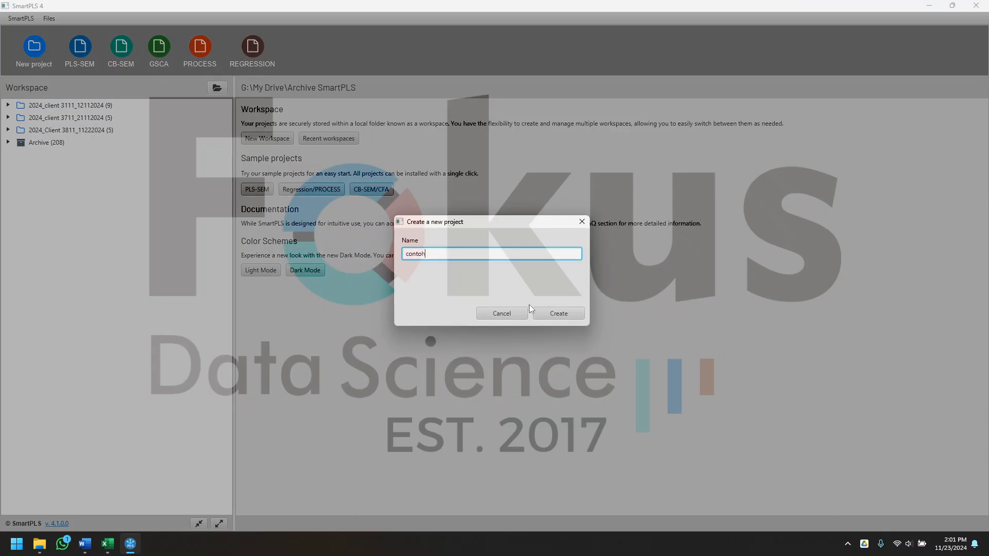
pyautogui.click(558, 313)
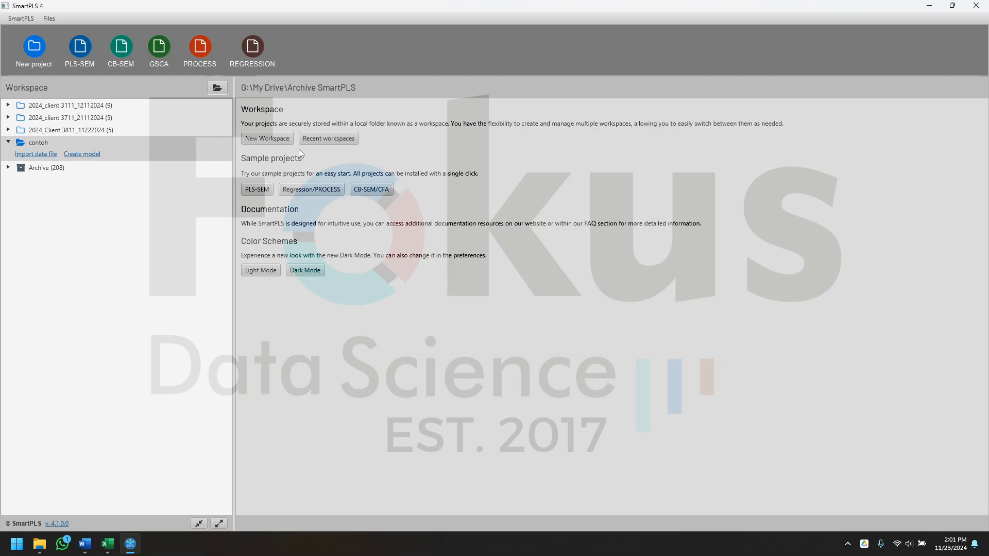
# - Import the existing CSV SmartPLS_20112024 data file into the contoh project and return to the workspace
pyautogui.click(43, 155)
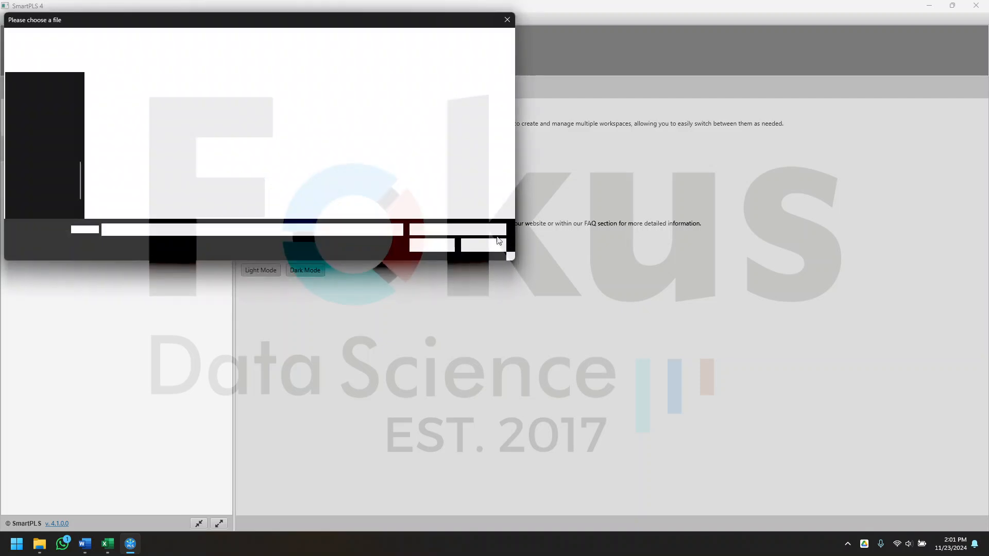
pyautogui.click(132, 181)
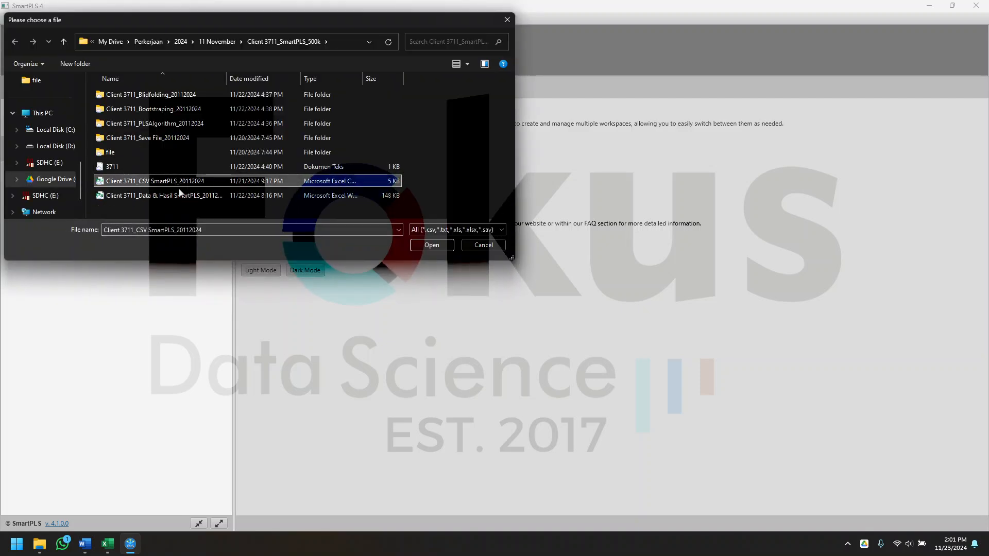
pyautogui.click(432, 245)
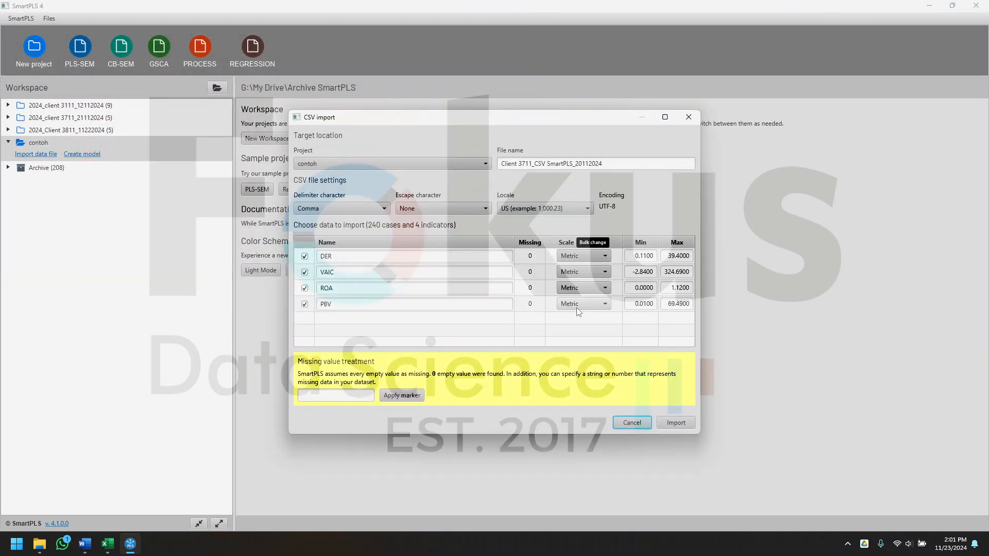
pyautogui.click(676, 421)
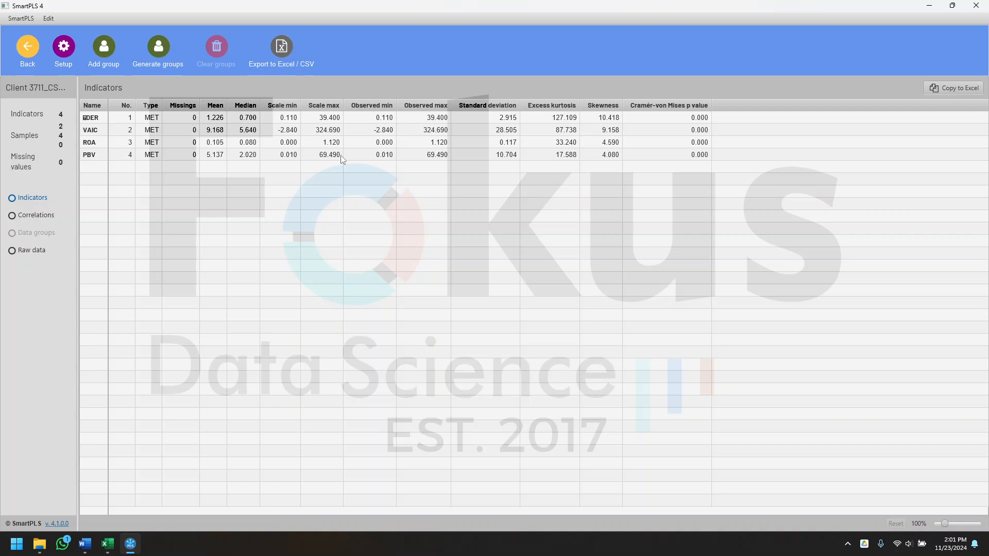
pyautogui.click(29, 49)
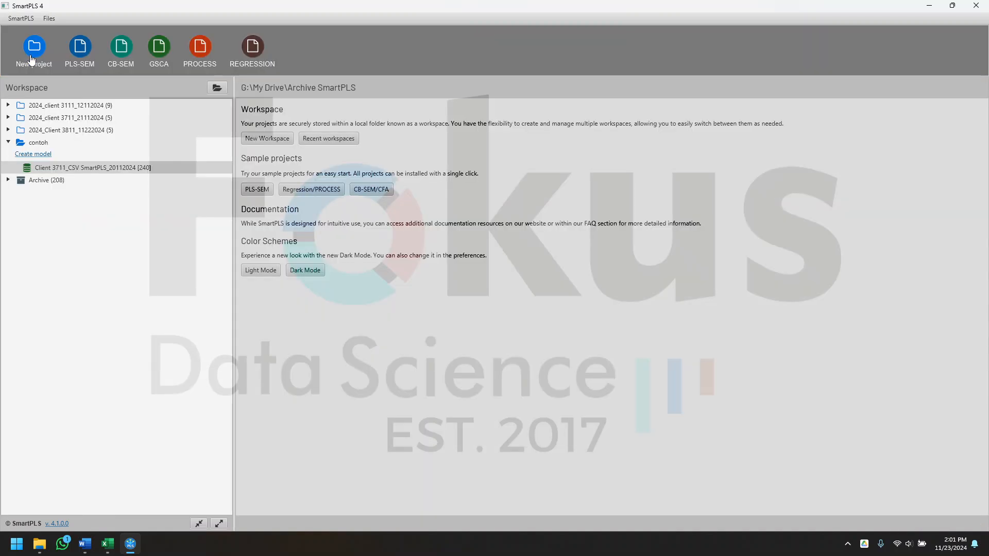
# - Create a PLS-SEM model named "contoh" in the contoh project
pyautogui.click(46, 156)
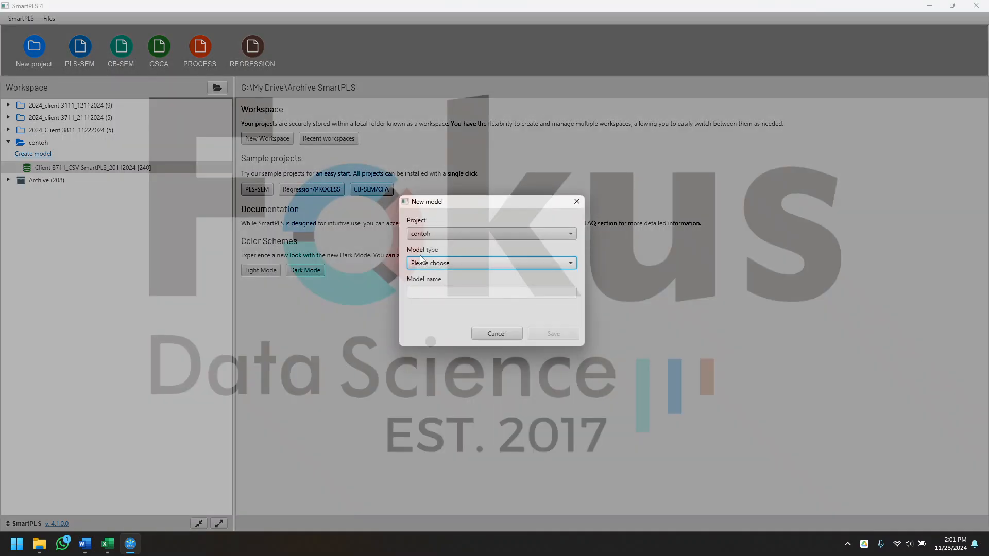
pyautogui.click(450, 265)
pyautogui.click(440, 277)
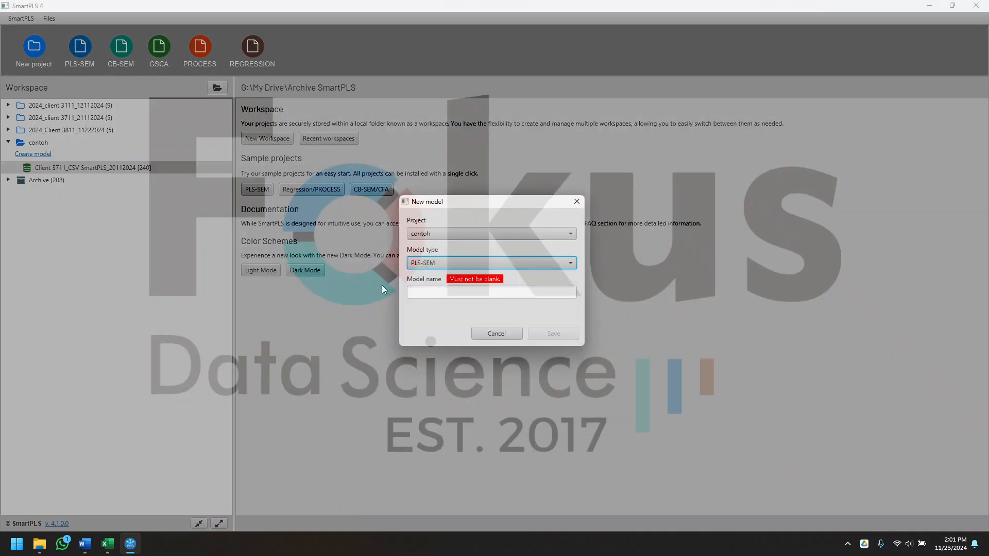
pyautogui.click(456, 292)
pyautogui.write('c')
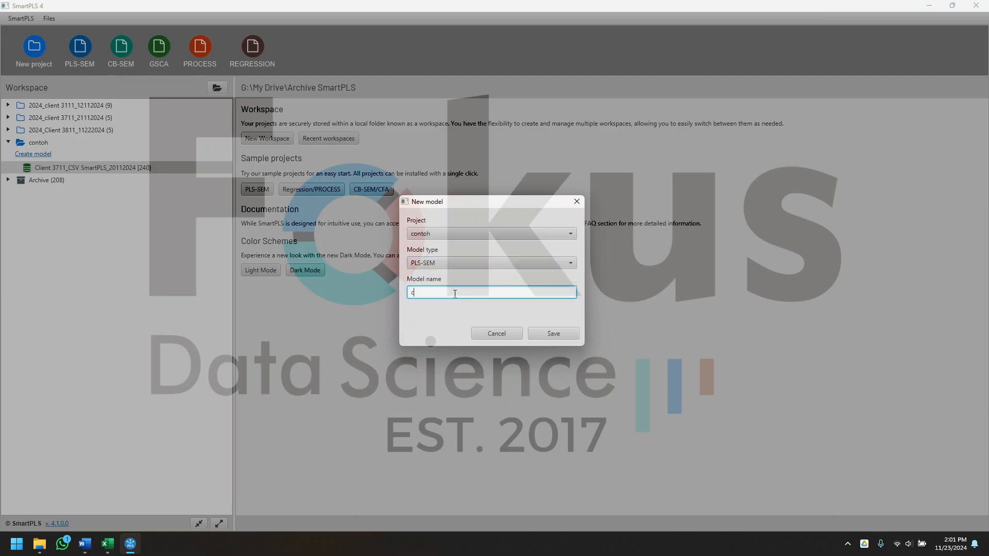
pyautogui.press('BackSpace')
pyautogui.write('contoh')
pyautogui.click(567, 332)
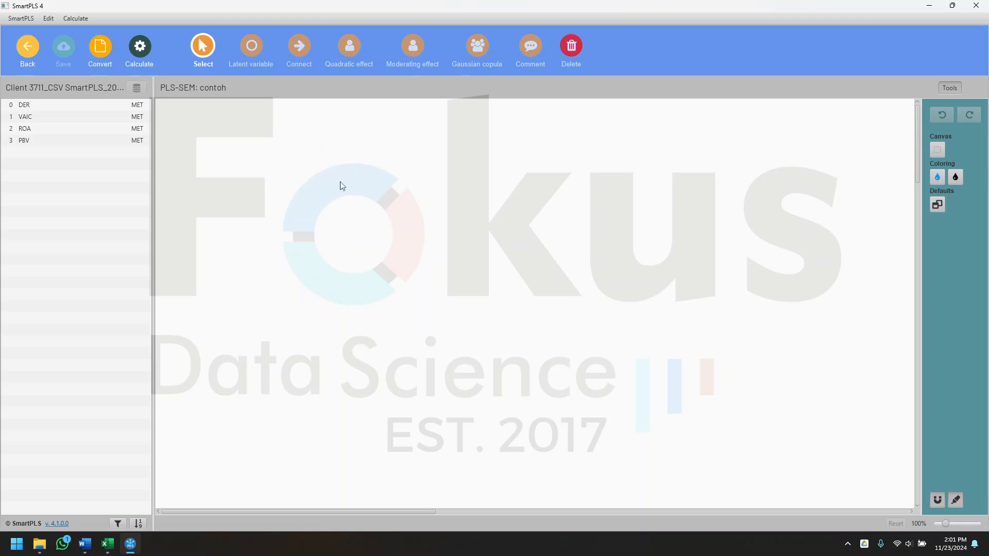
# - Place the DER, VAIC, ROA and PBV indicators on the canvas as four separate latent variables and shift VAIC closer to the others
pyautogui.moveTo(38, 106); pyautogui.dragTo(299, 153)
pyautogui.moveTo(33, 116); pyautogui.dragTo(230, 209)
pyautogui.moveTo(82, 130); pyautogui.dragTo(293, 295)
pyautogui.press('Return')
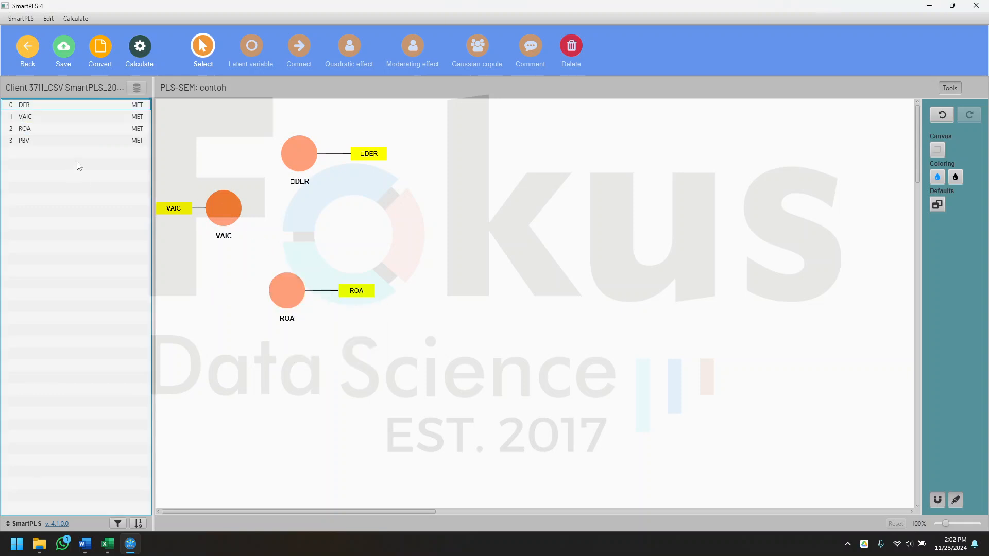
pyautogui.moveTo(79, 142); pyautogui.dragTo(334, 391)
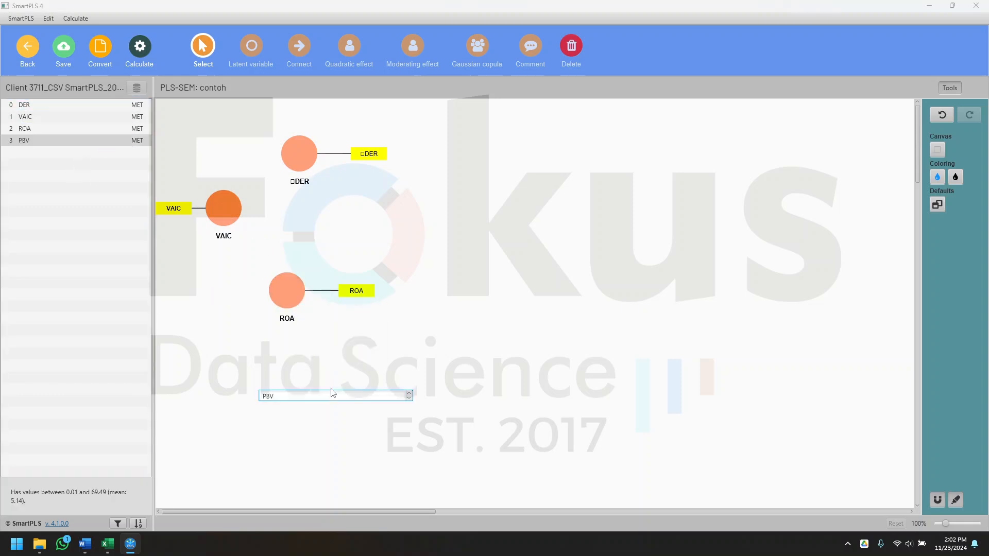
pyautogui.press('Return')
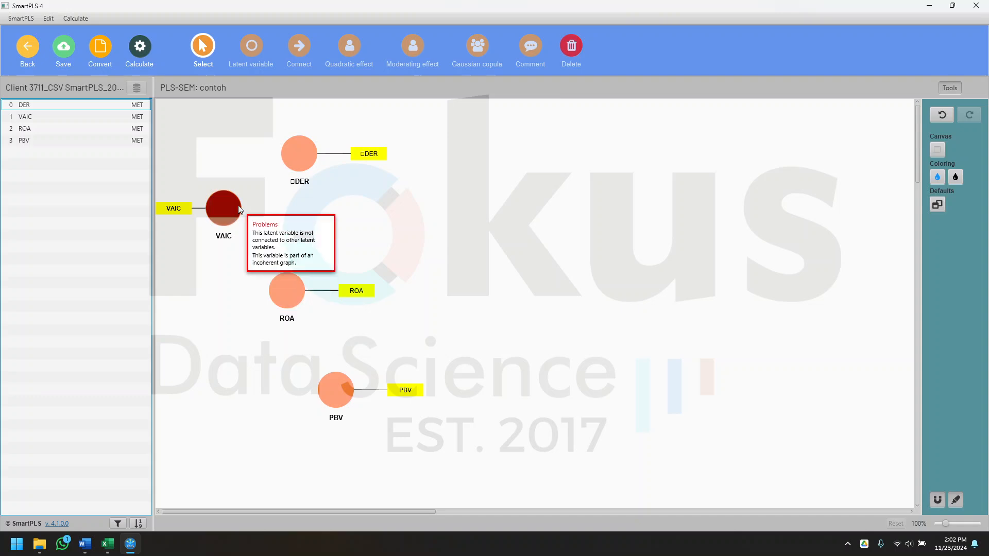
pyautogui.moveTo(240, 210); pyautogui.dragTo(280, 223)
# - Arrange SmartPLS side by side with the Client 3711_Data & Hasil SmartPLS_20112024 Excel workbook
pyautogui.moveTo(645, 6); pyautogui.dragTo(987, 177)
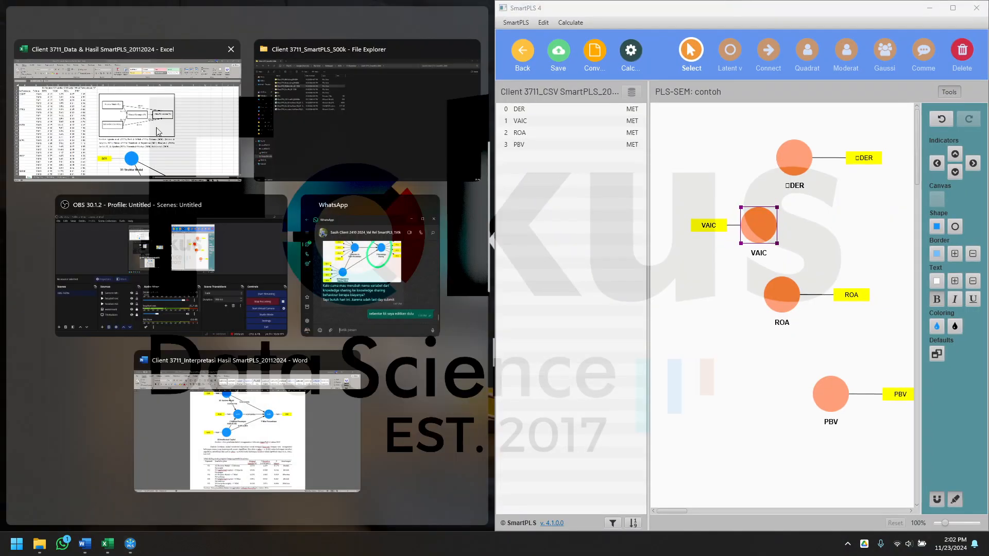
pyautogui.click(138, 120)
# - Copy the heading "X1 Struktur Modal" from cell C1 and use it as the DER latent variable's caption
pyautogui.click(138, 125)
pyautogui.moveTo(196, 95); pyautogui.dragTo(114, 96)
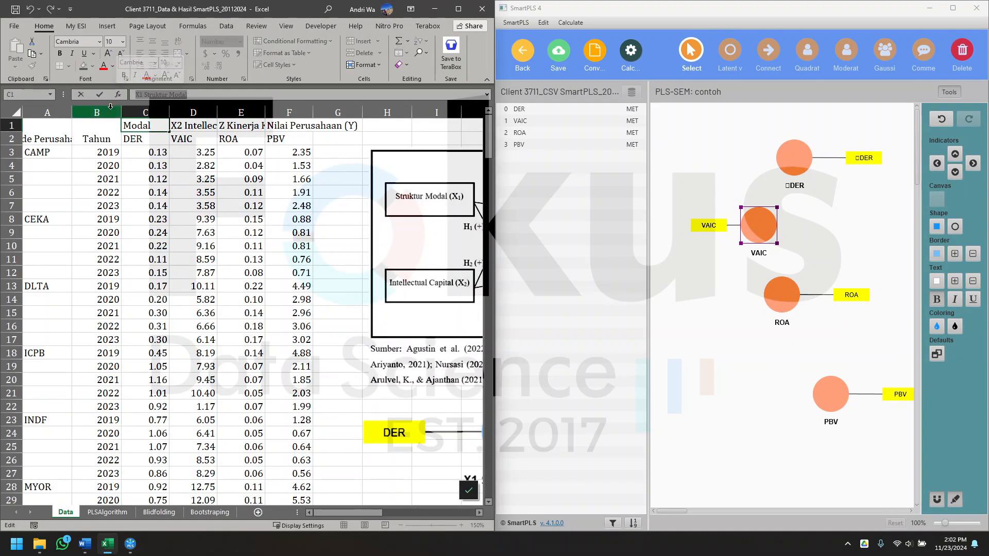
pyautogui.hotkey('ctrl', 'c')
pyautogui.click(882, 208)
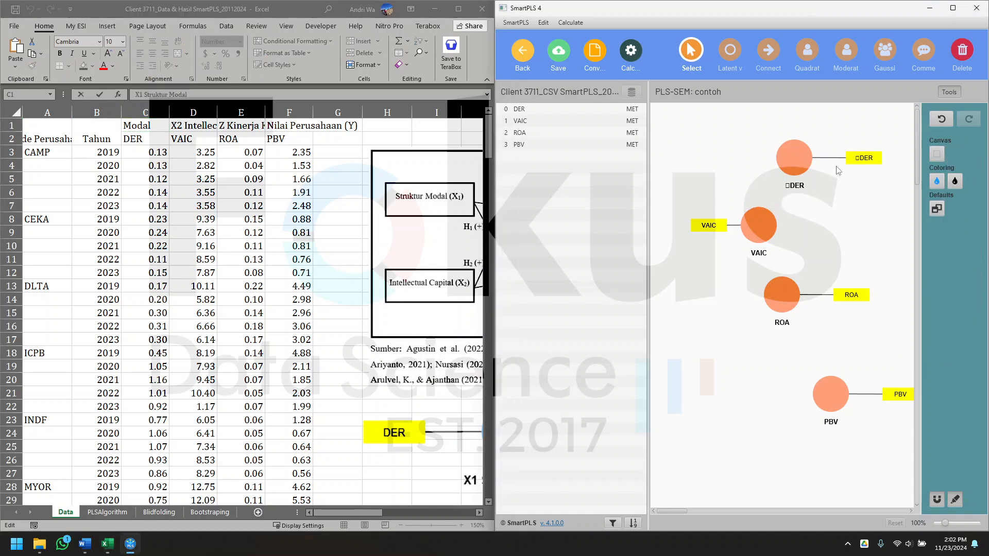
pyautogui.doubleClick(806, 159)
pyautogui.click(730, 183)
pyautogui.hotkey('ctrl', 'a')
pyautogui.hotkey('ctrl', 'v')
pyautogui.click(808, 400)
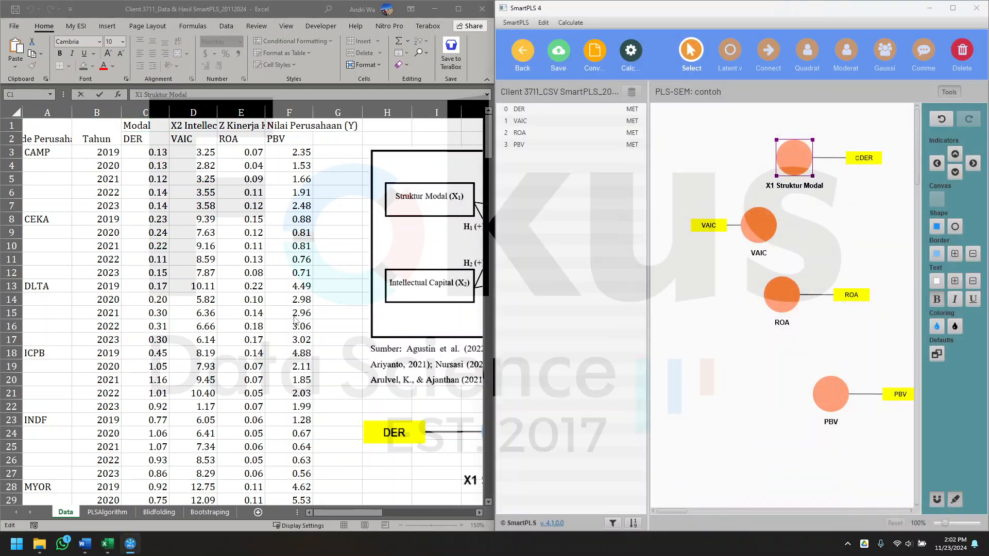
# - Copy the heading "X2 Intellectual Capital" from cell D1 and use it as the VAIC latent variable's caption
pyautogui.click(199, 147)
pyautogui.click(199, 127)
pyautogui.moveTo(206, 95); pyautogui.dragTo(125, 100)
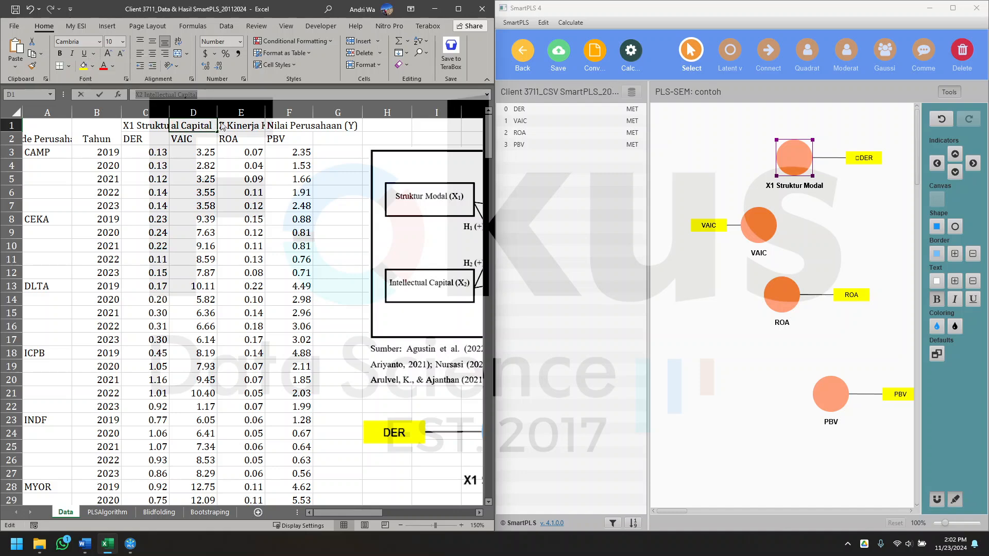
pyautogui.hotkey('ctrl', 'c')
pyautogui.click(758, 227)
pyautogui.doubleClick(760, 229)
pyautogui.click(710, 185)
pyautogui.hotkey('ctrl', 'a')
pyautogui.hotkey('ctrl', 'v')
pyautogui.click(807, 400)
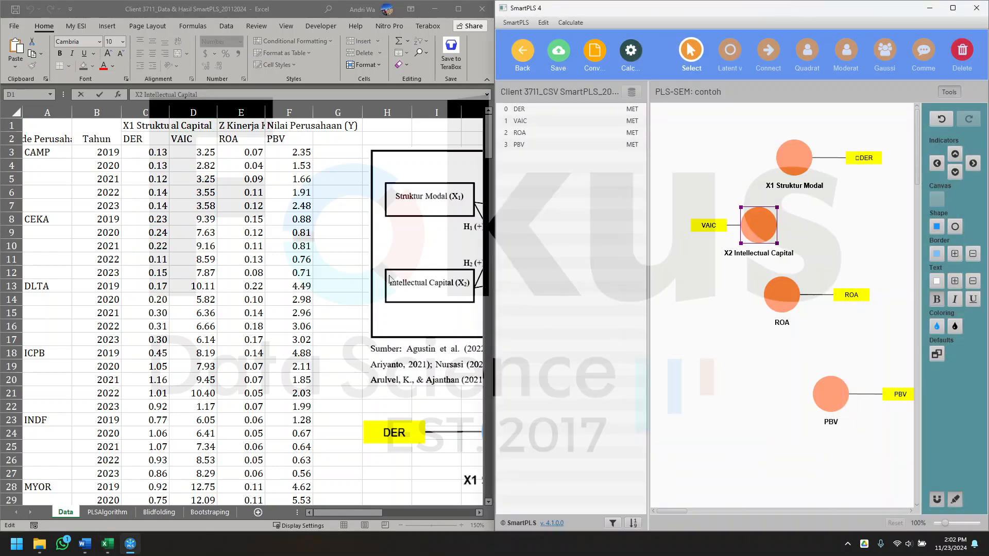
# - Copy the heading "Z Kinerja Keuangan" from cell E1 and use it as the ROA latent variable's caption
pyautogui.hotkey('alt', 'Tab')
pyautogui.click(244, 130)
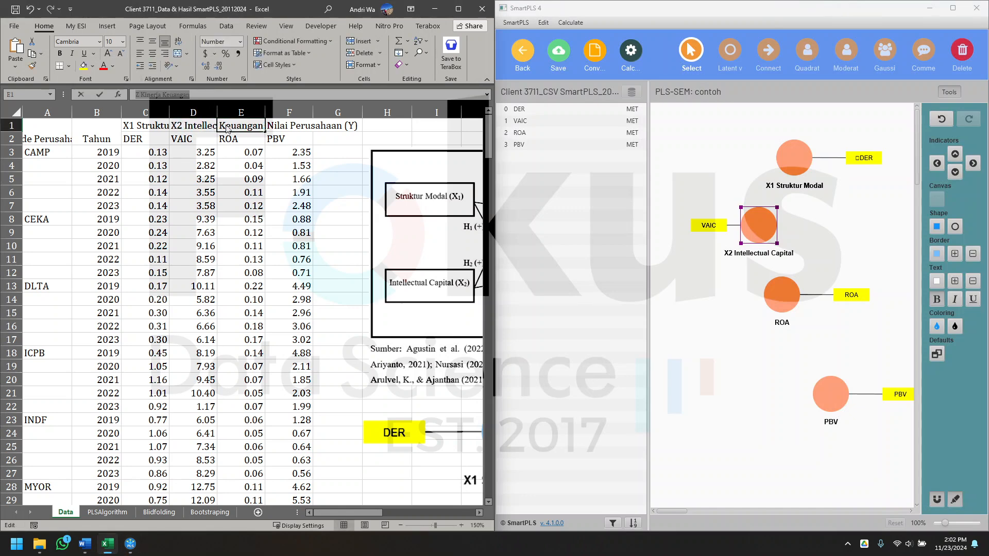
pyautogui.click(717, 325)
pyautogui.doubleClick(775, 297)
pyautogui.click(736, 178)
pyautogui.hotkey('ctrl', 'a')
pyautogui.hotkey('ctrl', 'v')
pyautogui.click(796, 401)
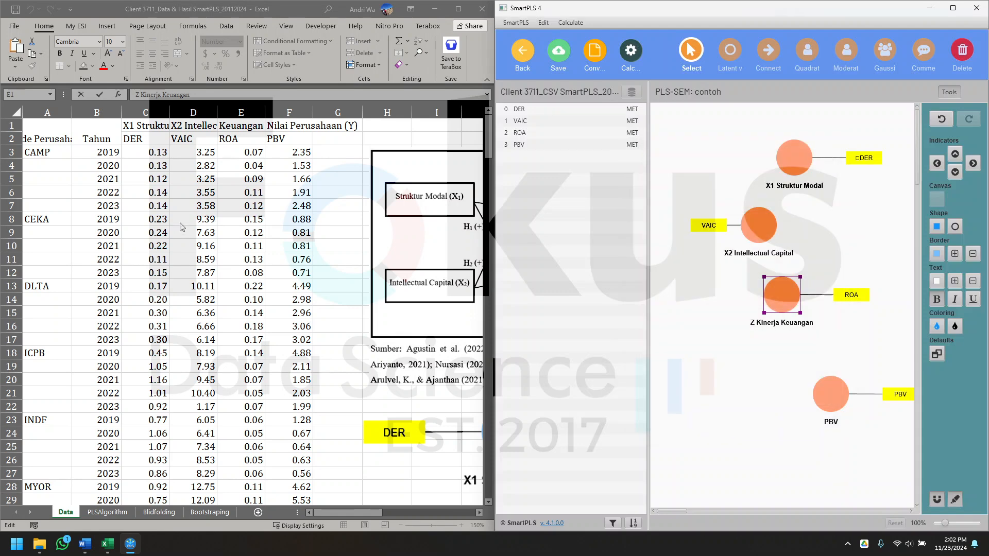
# - Copy the heading "Nilai Perusahaan (Y)" from cell F1 and use it as the PBV latent variable's caption
pyautogui.hotkey('alt', 'Tab')
pyautogui.click(289, 130)
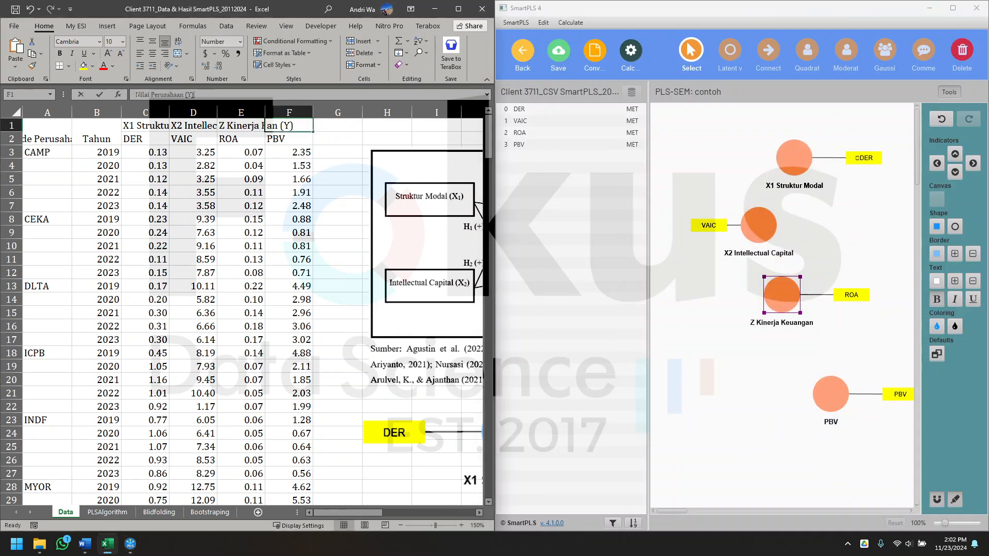
pyautogui.click(822, 408)
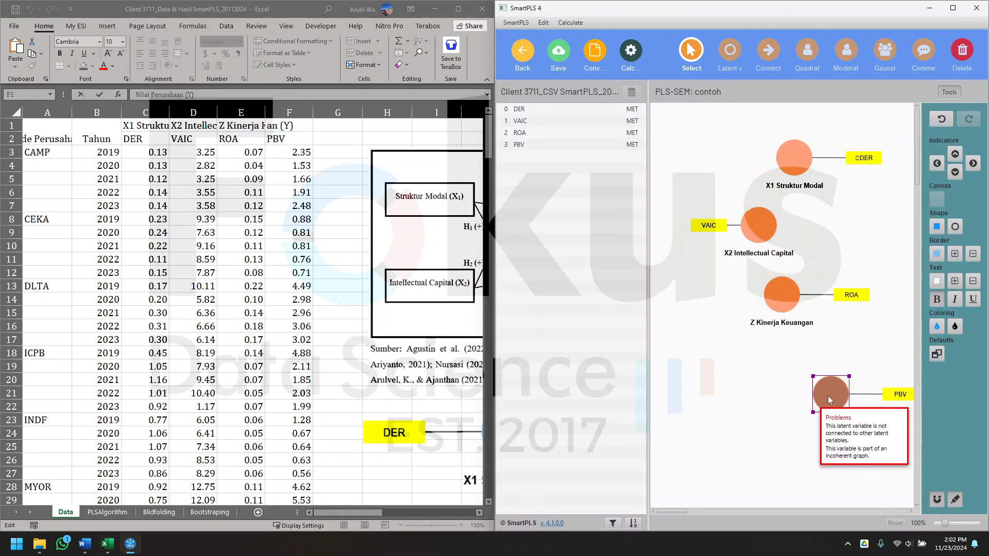
pyautogui.doubleClick(831, 400)
pyautogui.click(743, 185)
pyautogui.hotkey('ctrl', 'a')
pyautogui.hotkey('ctrl', 'v')
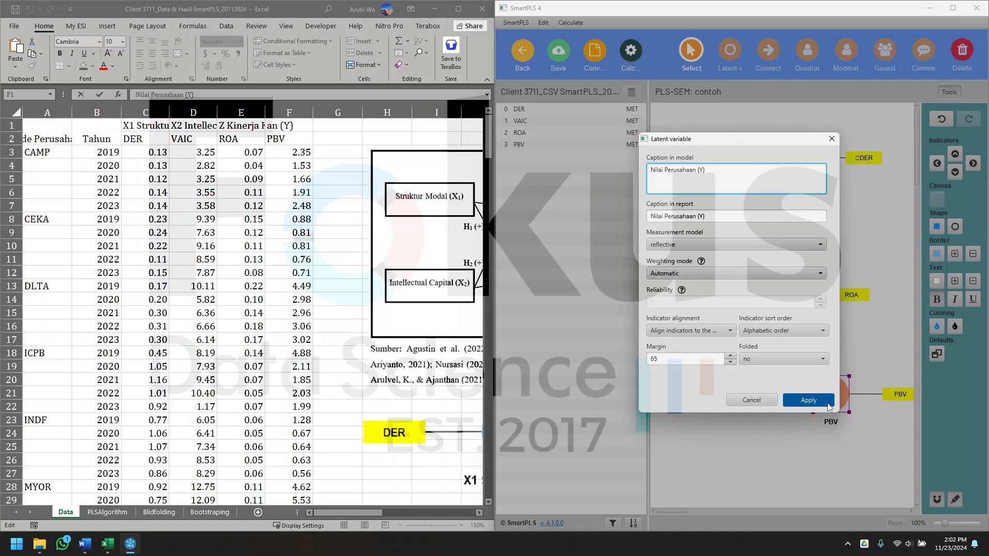
pyautogui.click(808, 400)
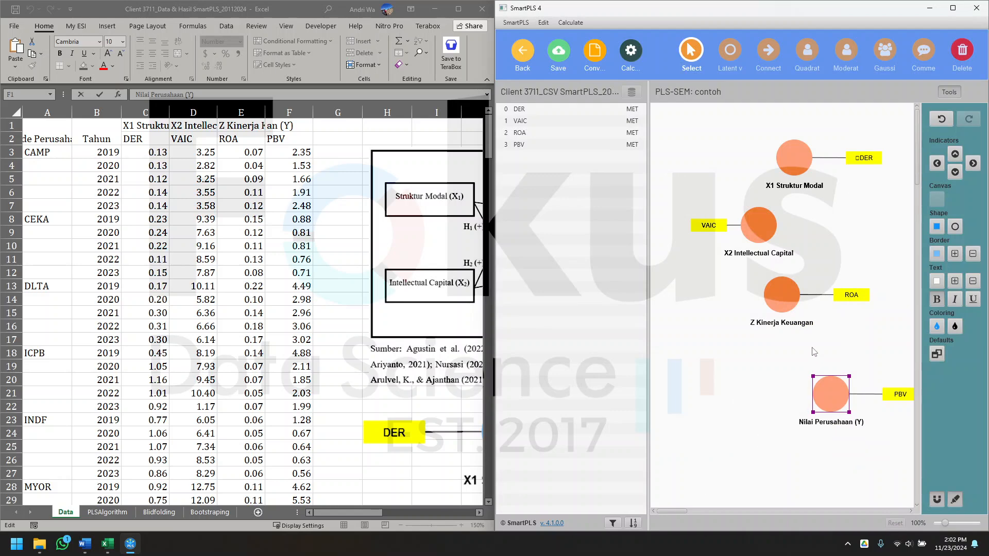
# - Following the workbook's research model diagram, place X1 Struktur Modal above and X2 Intellectual Capital below Z Kinerja Keuangan, both further left
pyautogui.moveTo(319, 511); pyautogui.dragTo(376, 516)
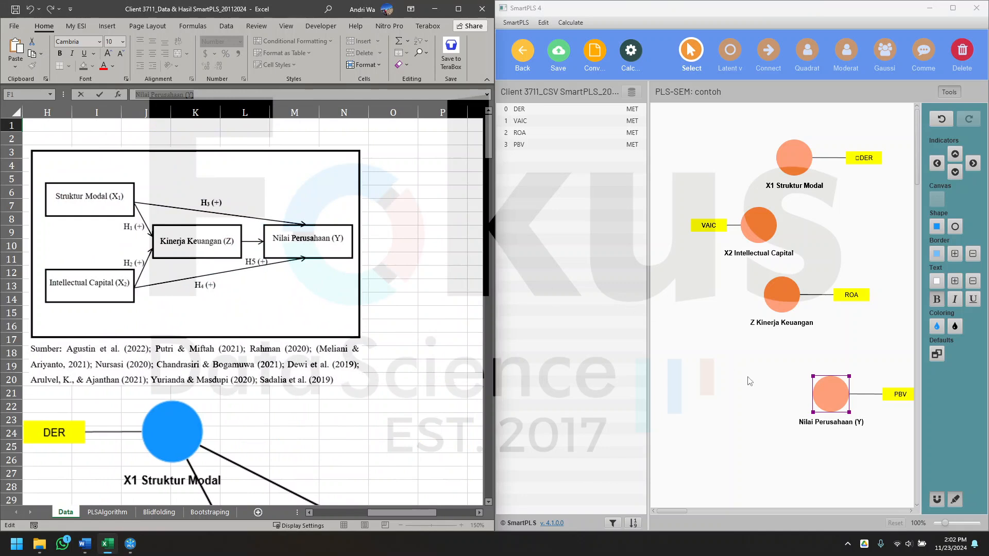
pyautogui.click(730, 369)
pyautogui.moveTo(791, 301); pyautogui.dragTo(840, 251)
pyautogui.moveTo(771, 235); pyautogui.dragTo(801, 335)
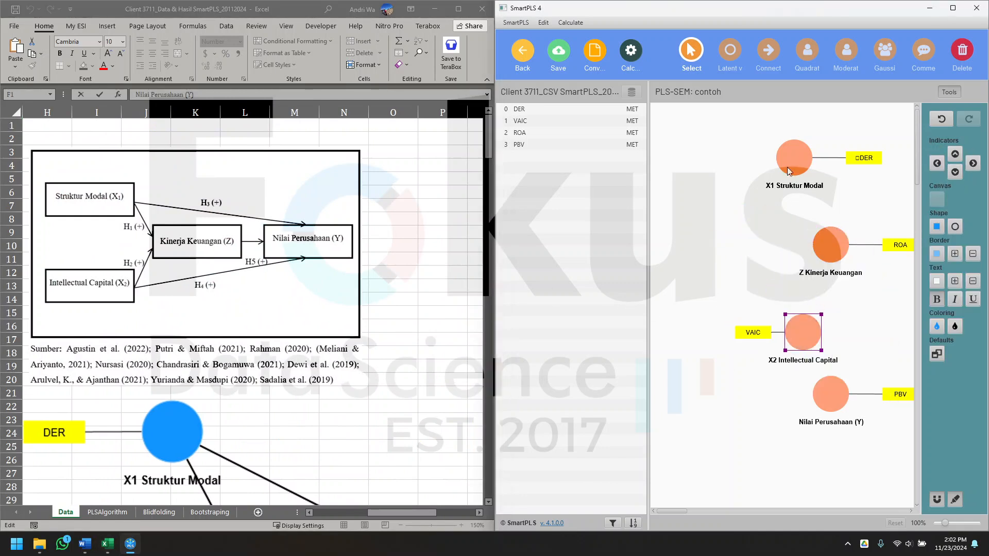
pyautogui.moveTo(791, 160); pyautogui.dragTo(775, 163)
pyautogui.moveTo(797, 337); pyautogui.dragTo(770, 336)
pyautogui.moveTo(766, 162); pyautogui.dragTo(758, 168)
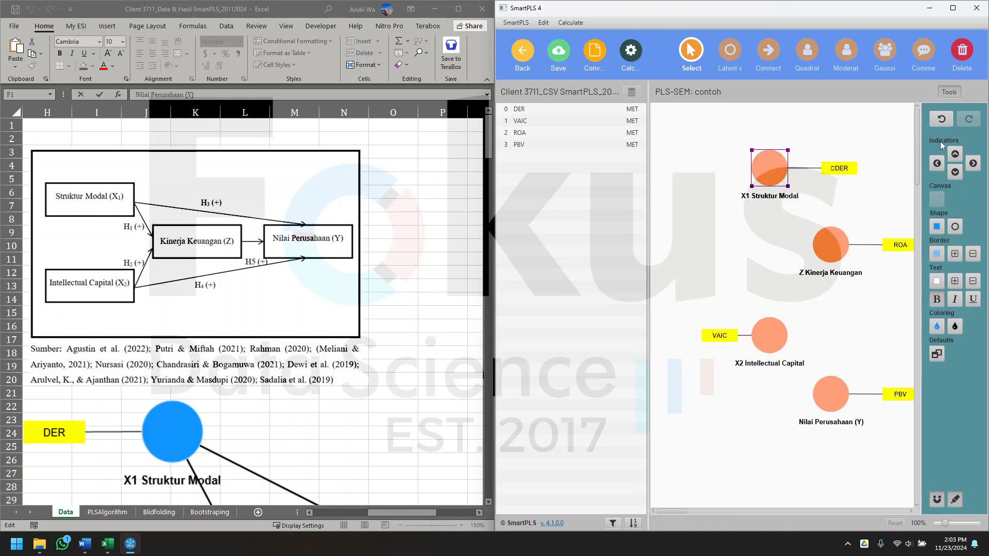
# - Align the DER, VAIC and ROA indicators to the left of their latent variables and place Nilai Perusahaan (Y) right of Z Kinerja Keuangan
pyautogui.click(936, 164)
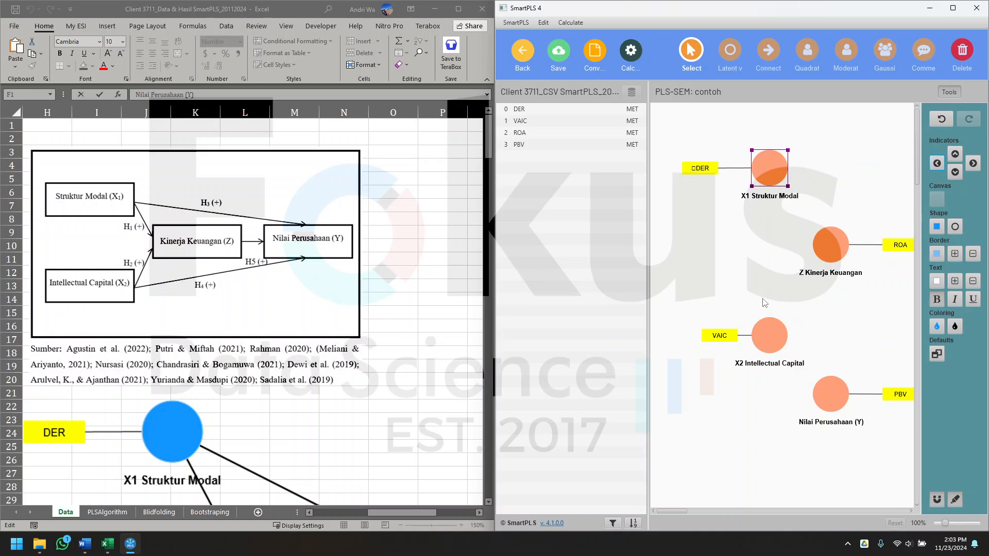
pyautogui.moveTo(768, 337); pyautogui.dragTo(764, 333)
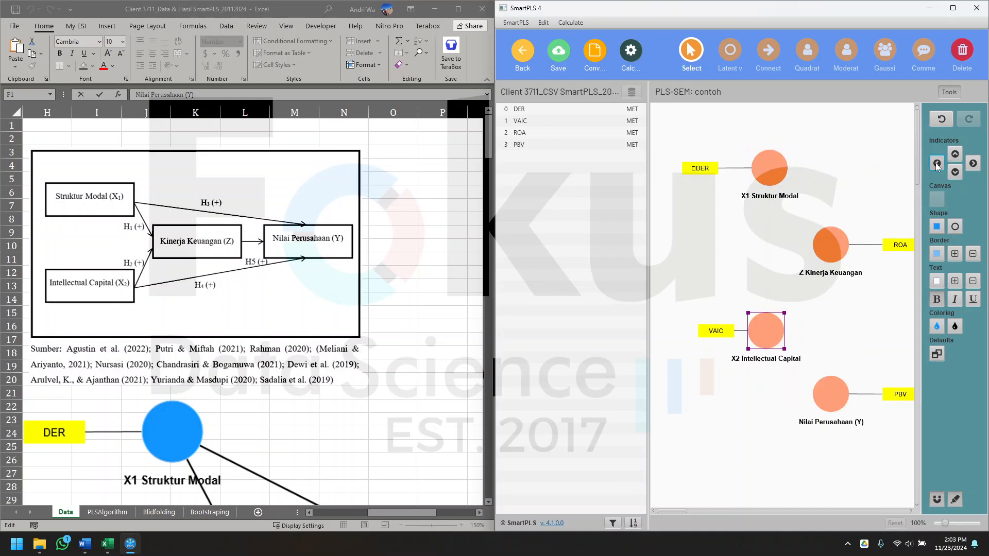
pyautogui.moveTo(834, 248); pyautogui.dragTo(809, 262)
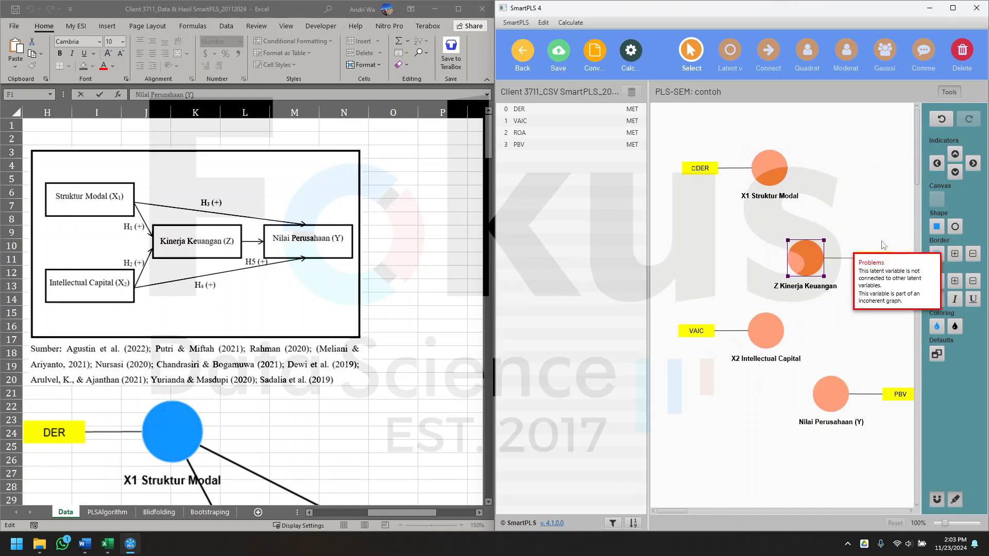
pyautogui.click(936, 165)
pyautogui.moveTo(830, 393)
pyautogui.moveTo(830, 393); pyautogui.dragTo(898, 258)
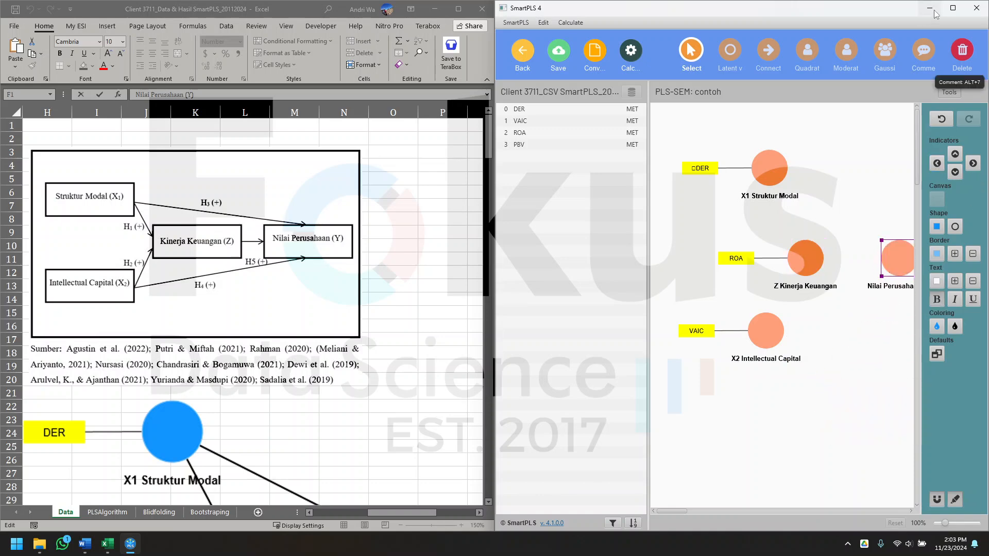
# - Connect X1 Struktur Modal and X2 Intellectual Capital to both Z Kinerja Keuangan and Nilai Perusahaan (Y), connect Z to Y, and save the model
pyautogui.click(953, 9)
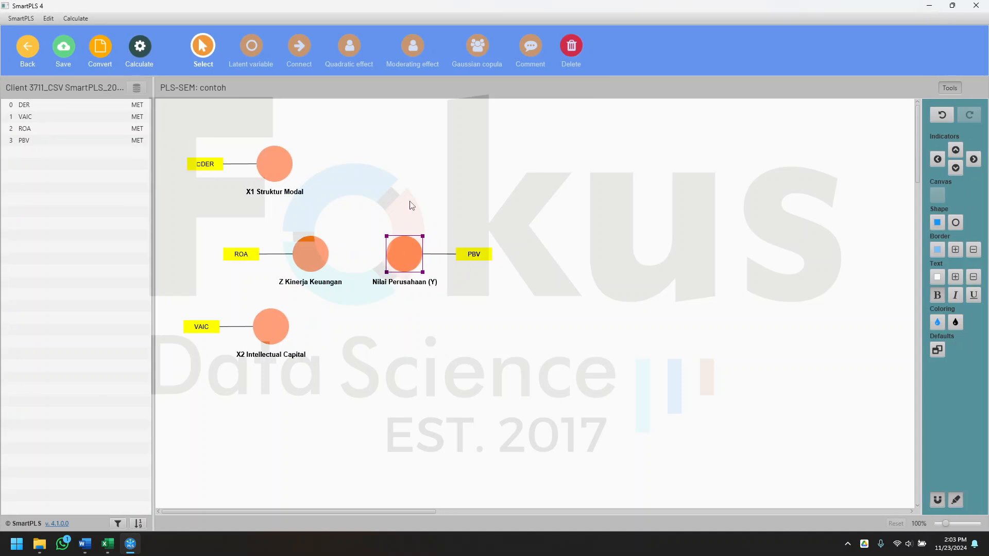
pyautogui.click(297, 49)
pyautogui.click(278, 311)
pyautogui.click(313, 261)
pyautogui.click(267, 162)
pyautogui.click(308, 247)
pyautogui.click(311, 254)
pyautogui.click(387, 263)
pyautogui.click(275, 164)
pyautogui.click(403, 251)
pyautogui.click(283, 315)
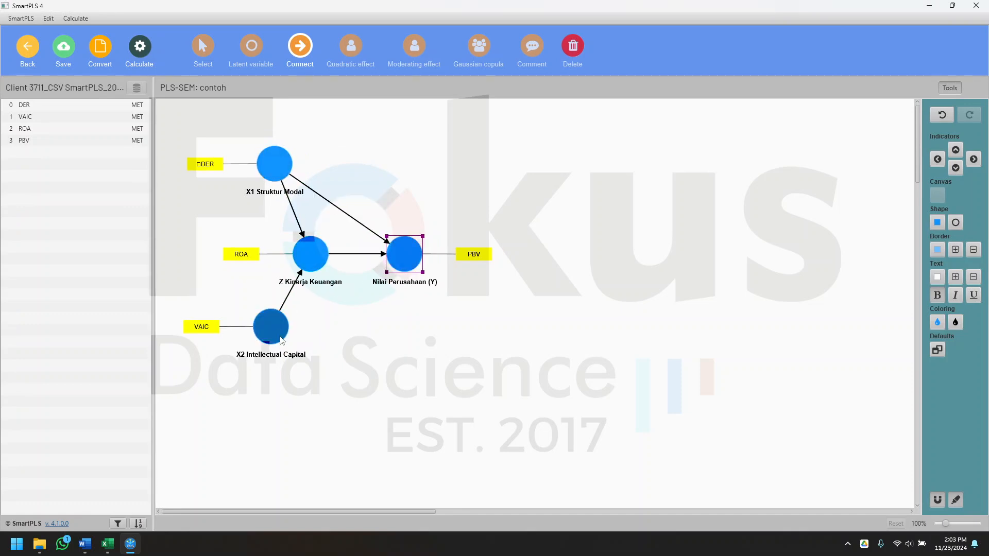
pyautogui.click(398, 268)
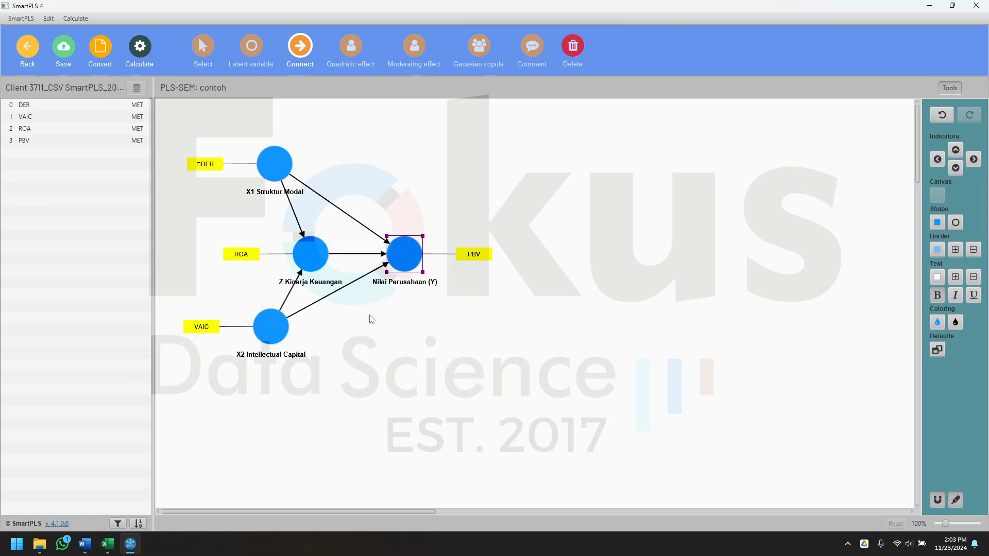
pyautogui.click(62, 50)
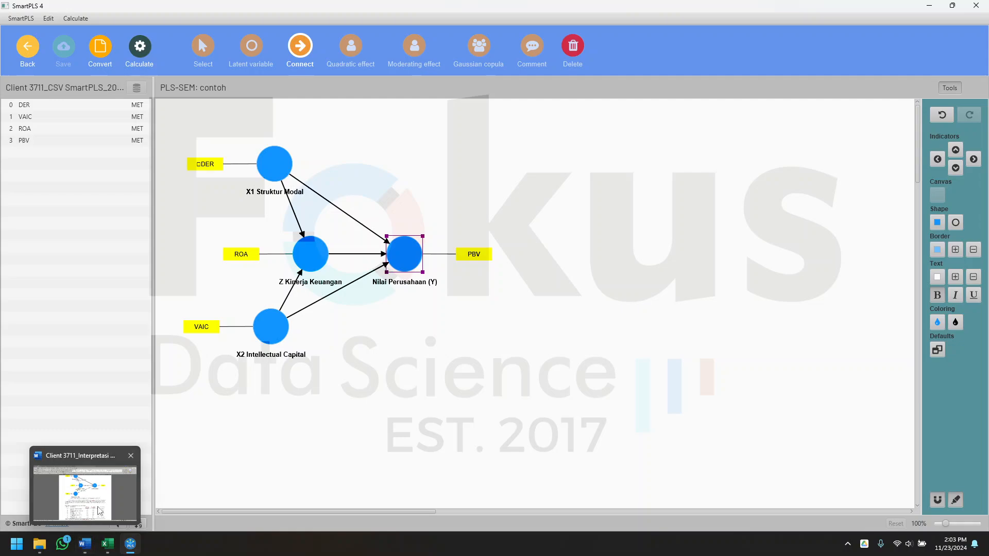
# - Switch to the Word interpretation document and examine its research model, path analysis figure and Inner Model diagram
pyautogui.click(87, 547)
pyautogui.scroll(20, 508, 431)
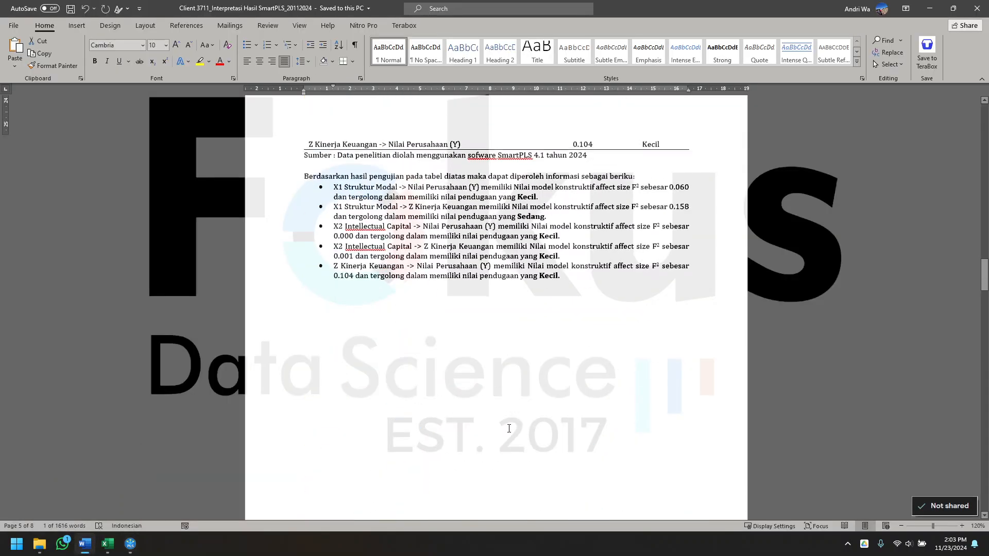
pyautogui.scroll(3, 508, 421)
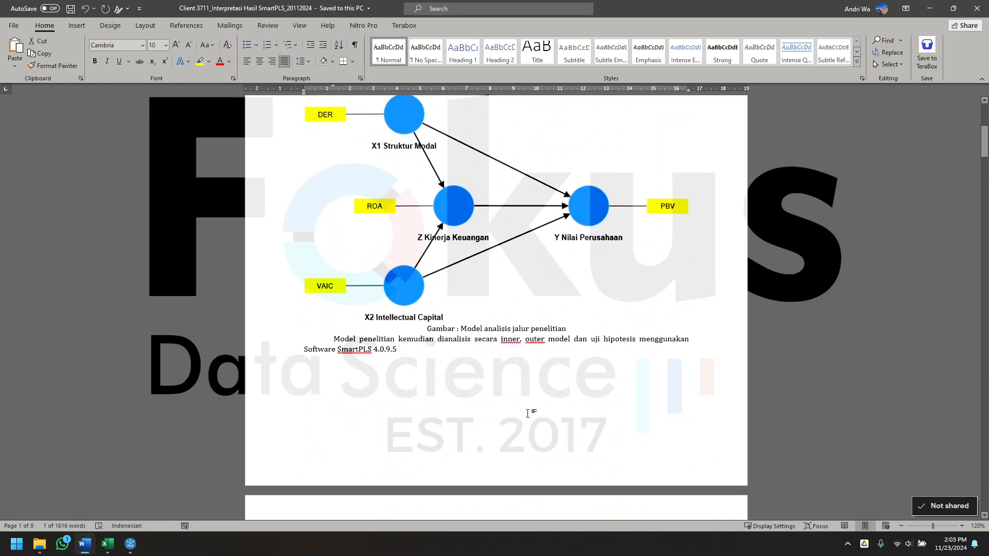
pyautogui.scroll(7, 528, 413)
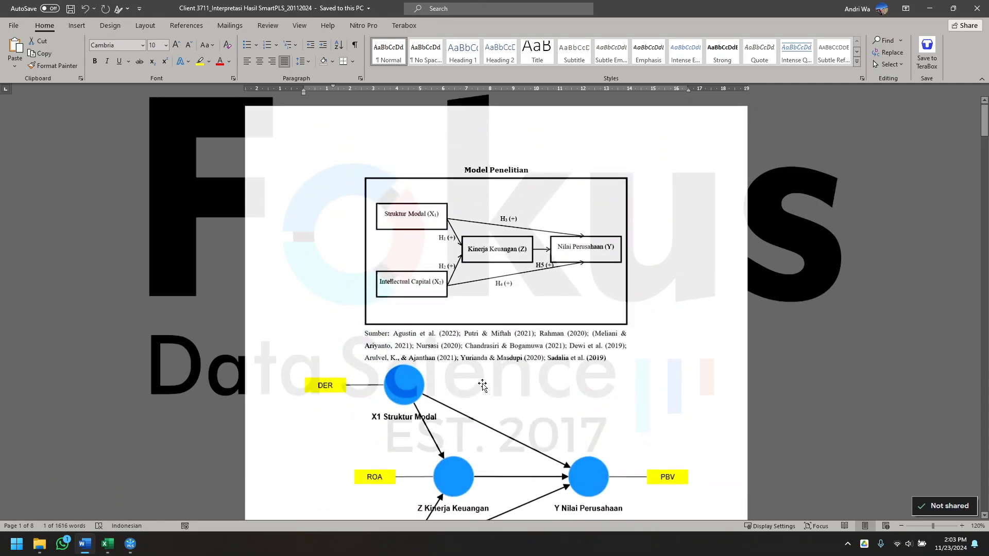
pyautogui.scroll(-9, 576, 350)
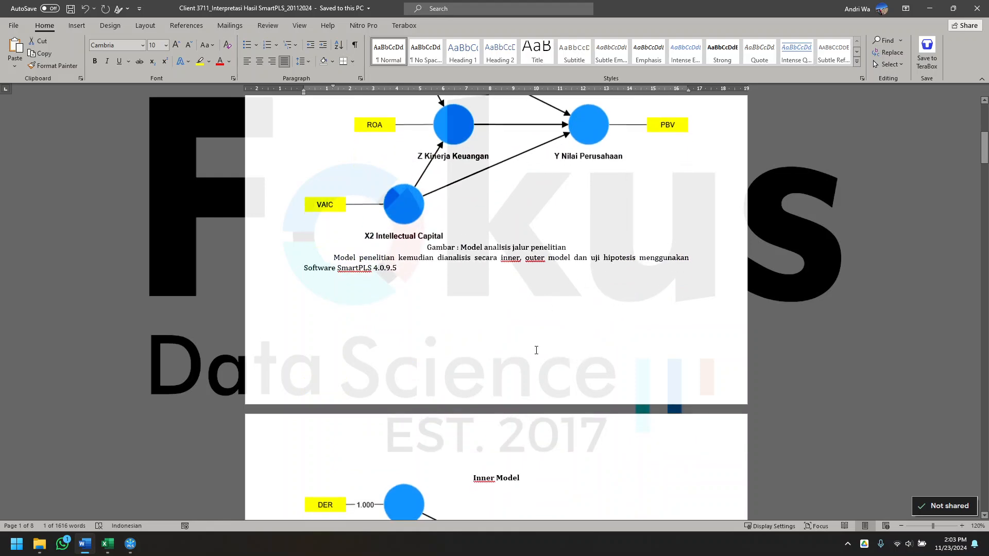
pyautogui.scroll(4, 556, 367)
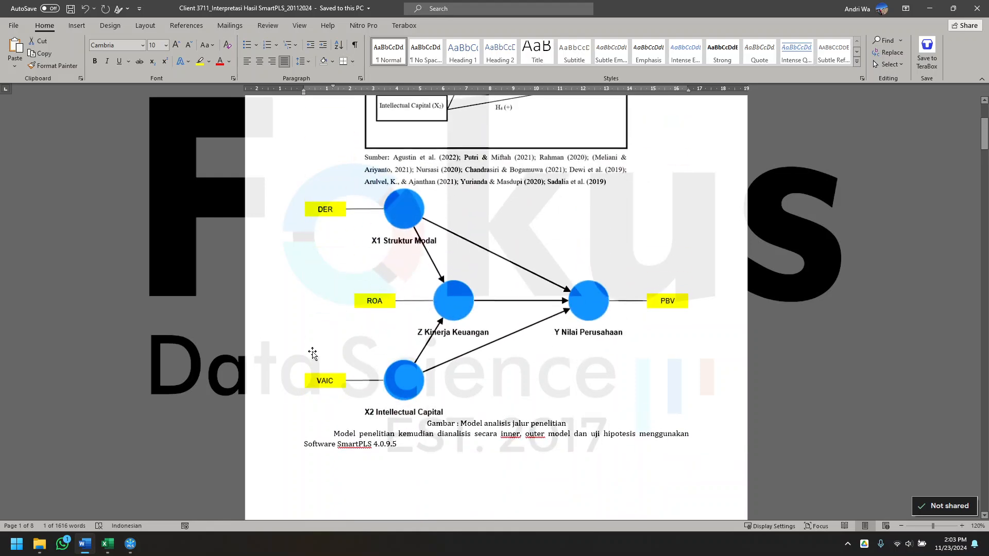
pyautogui.scroll(3, 489, 397)
pyautogui.scroll(-10, 489, 397)
pyautogui.scroll(9, 493, 382)
pyautogui.scroll(-15, 493, 382)
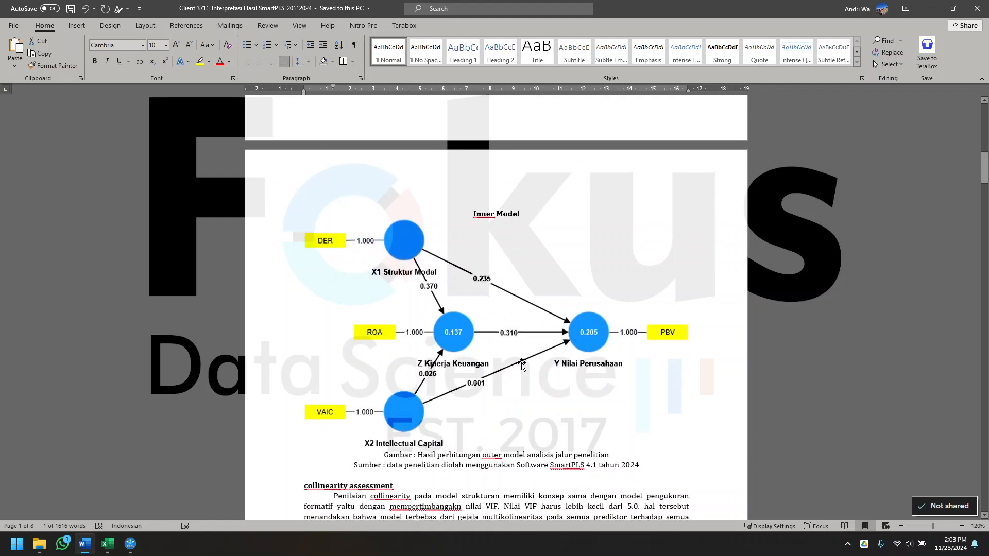
pyautogui.scroll(8, 593, 277)
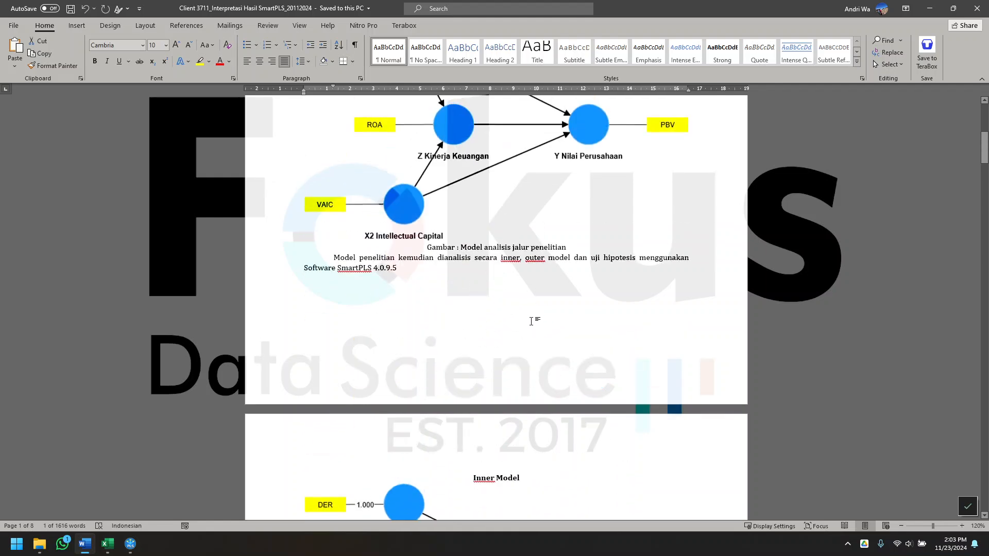
pyautogui.scroll(5, 561, 260)
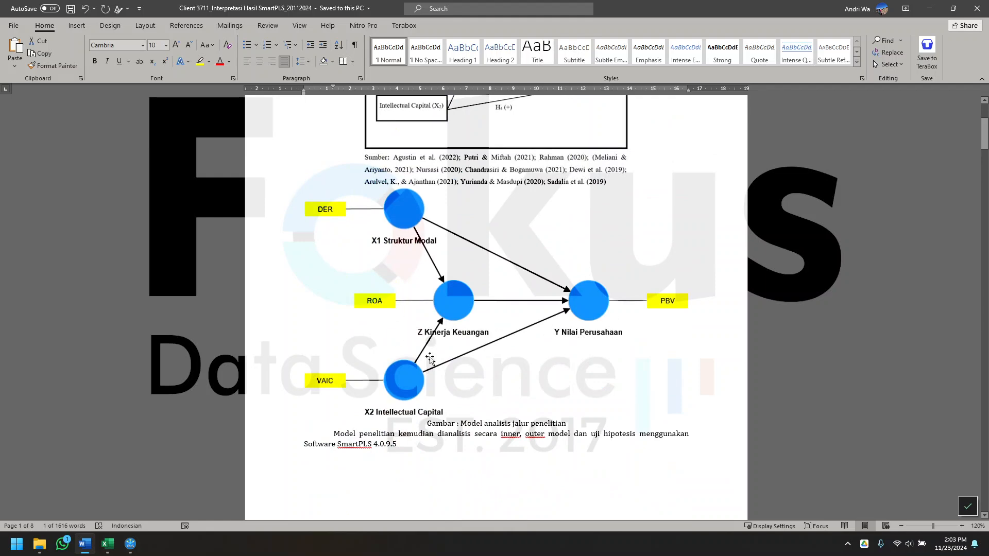
pyautogui.scroll(-5, 561, 276)
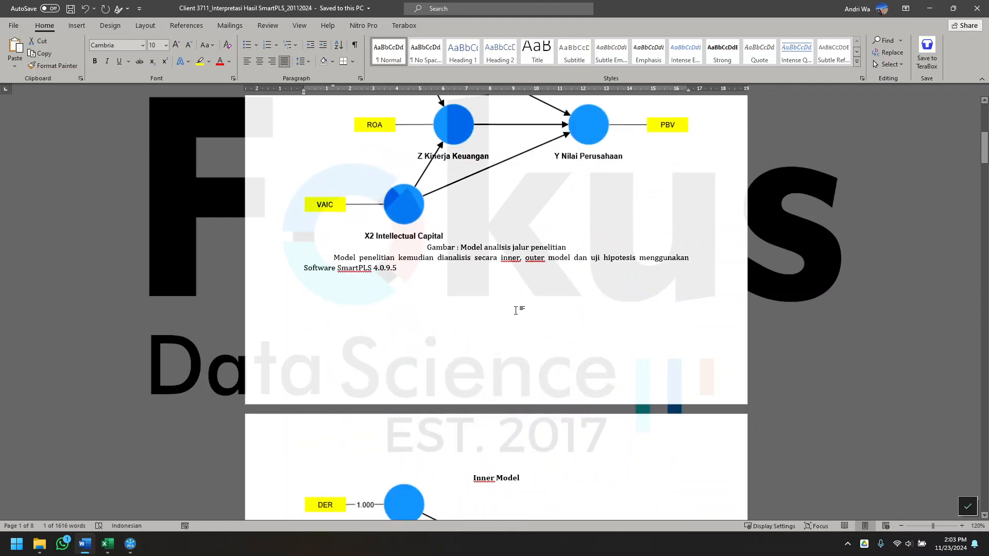
pyautogui.scroll(-5, 512, 305)
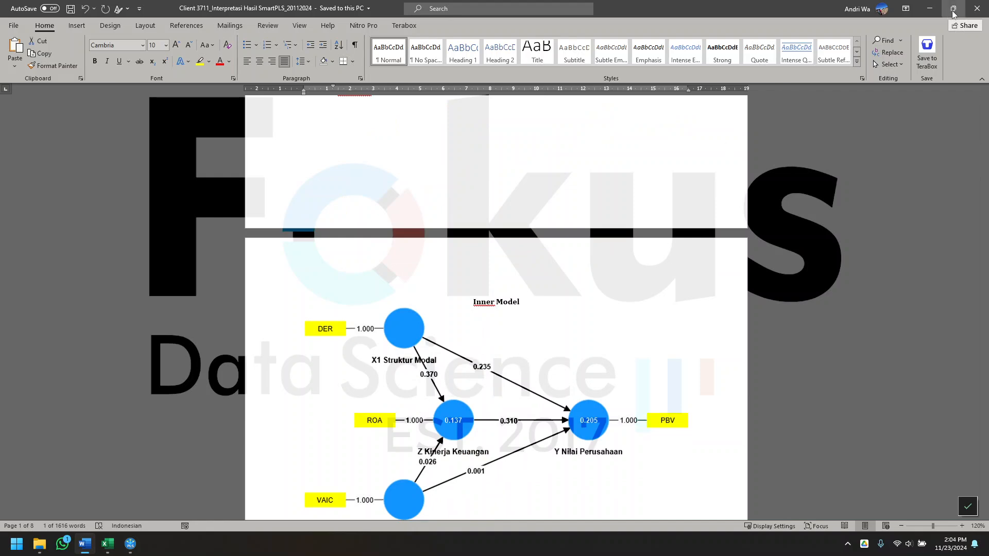
# - Return to SmartPLS and run the PLS-SEM algorithm on the model with Path weighting, Standardized results and default initial weight, opening the report
pyautogui.click(930, 9)
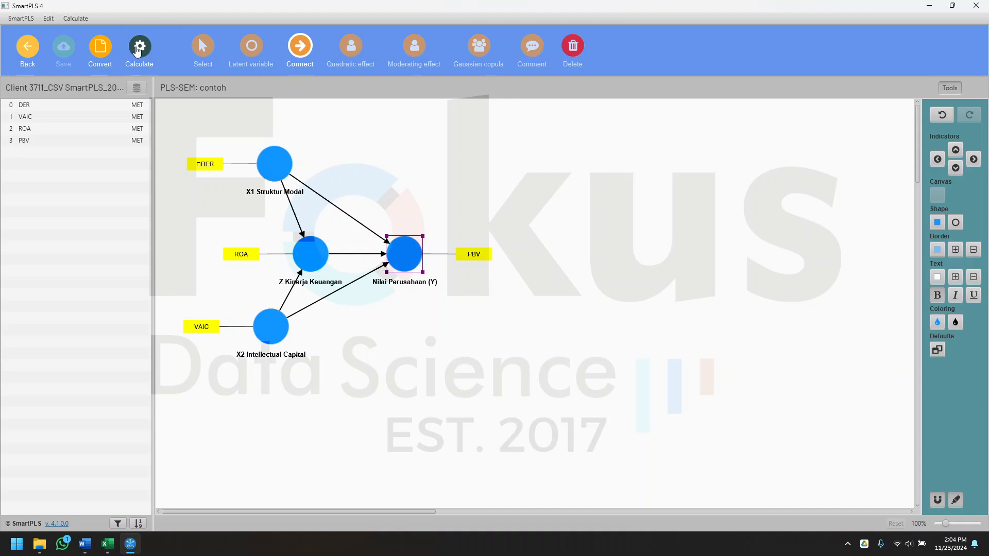
pyautogui.click(139, 46)
pyautogui.click(162, 72)
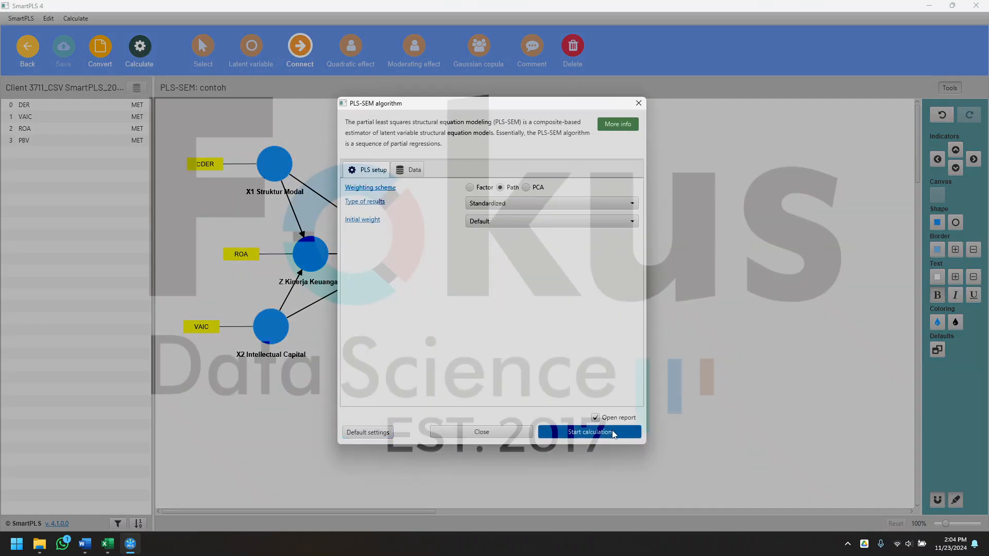
pyautogui.click(613, 433)
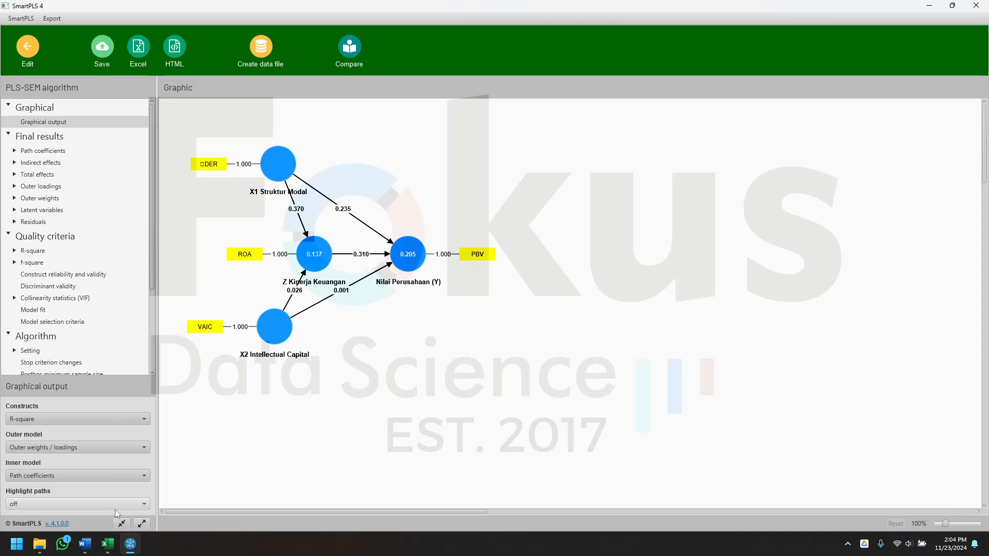
# - Find the collinearity assessment section in the Word document and display the matching inner model VIF list in the SmartPLS report
pyautogui.click(81, 549)
pyautogui.scroll(-7, 423, 261)
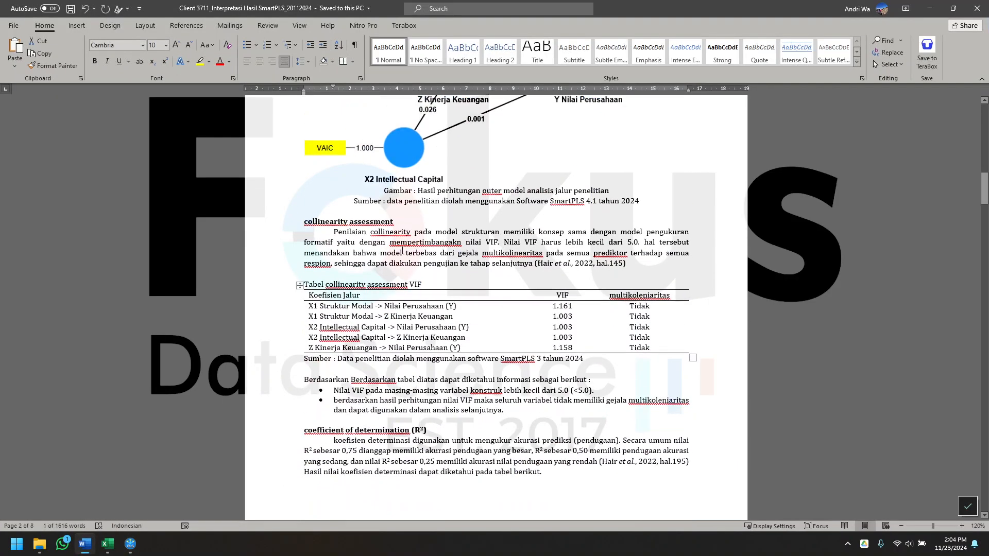
pyautogui.tripleClick(339, 222)
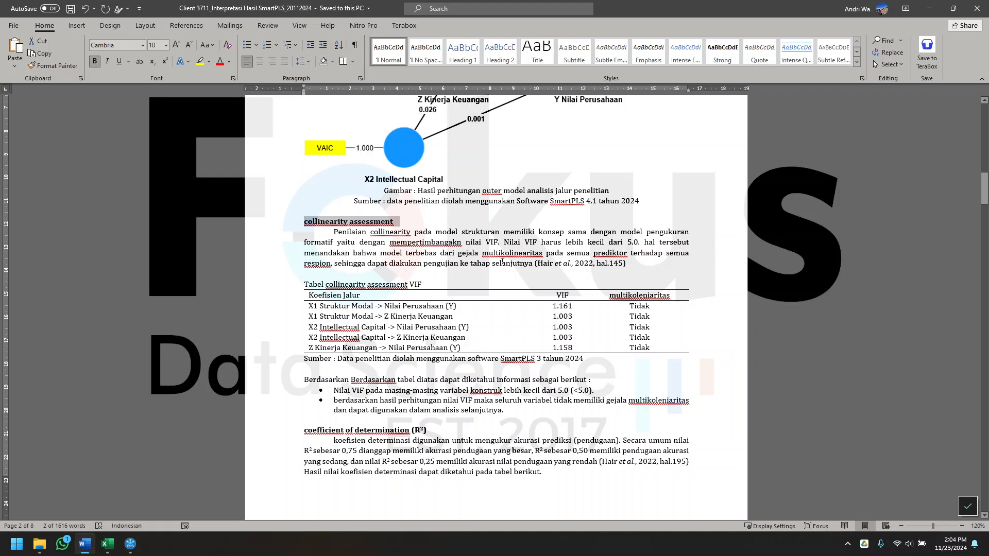
pyautogui.click(930, 8)
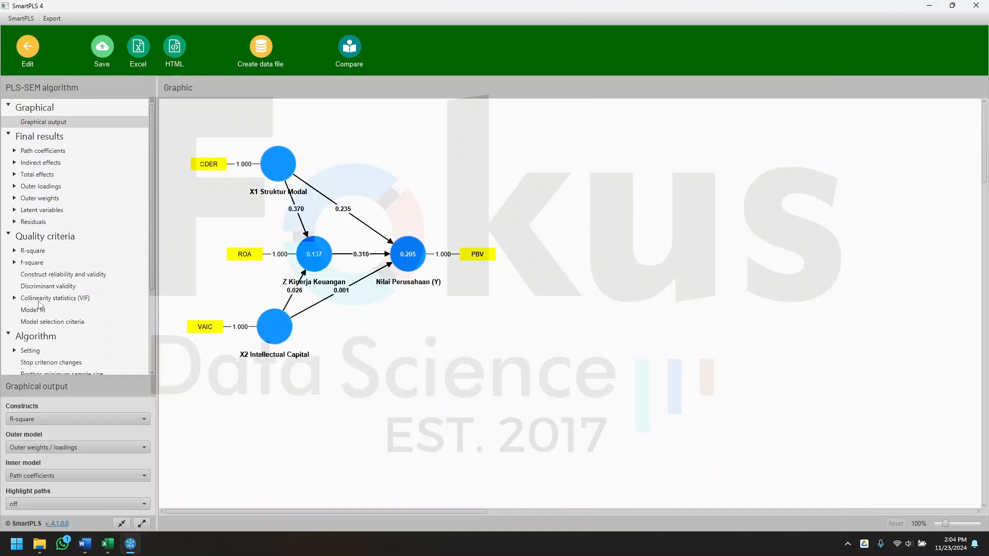
pyautogui.click(66, 299)
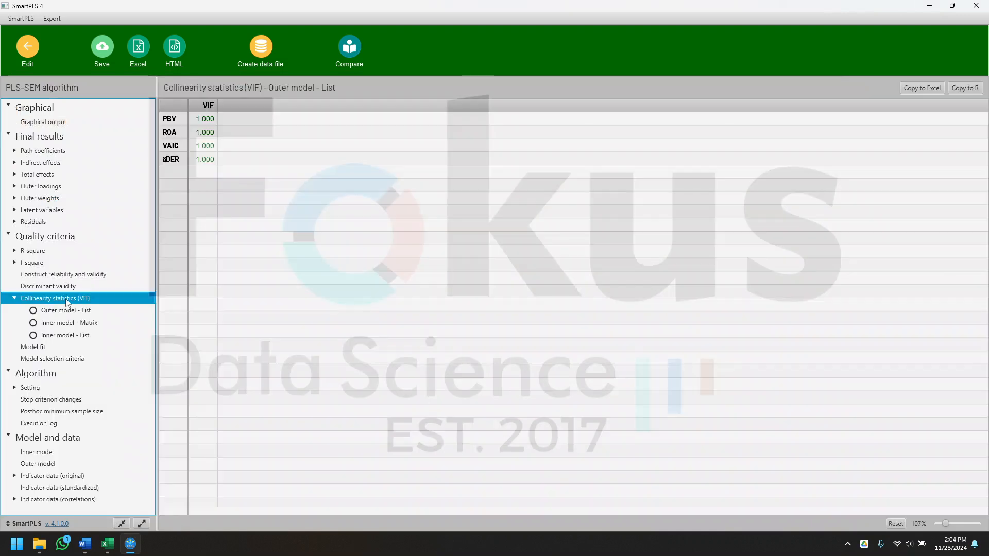
pyautogui.click(62, 336)
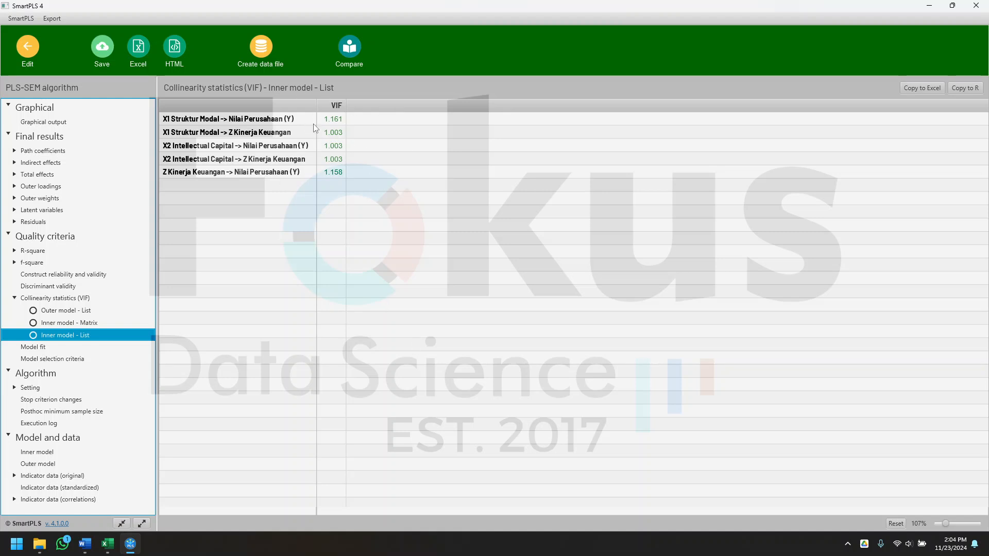
# - Find the coefficient of determination (R²) section in Word and display the R-square overview in the SmartPLS report
pyautogui.moveTo(130, 550)
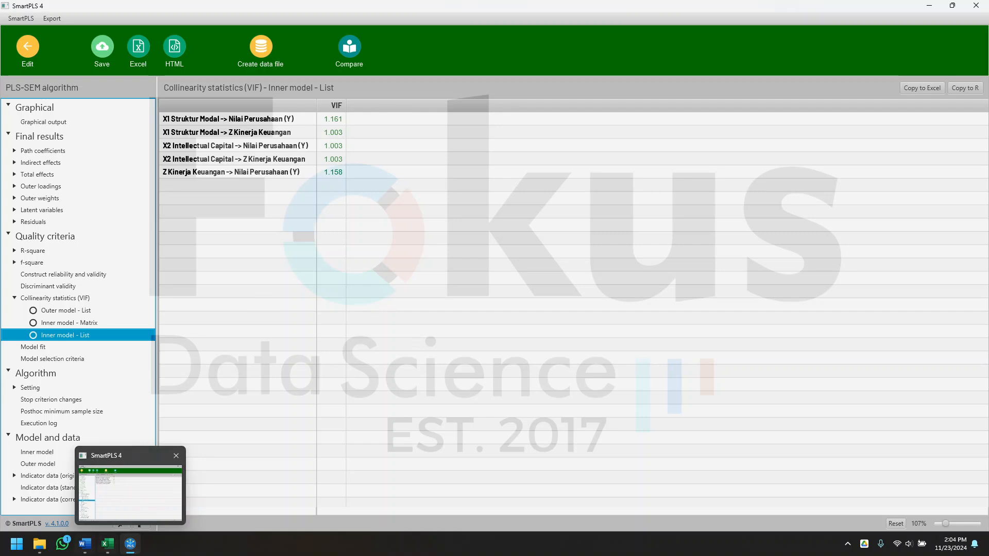
pyautogui.click(85, 544)
pyautogui.scroll(-6, 319, 252)
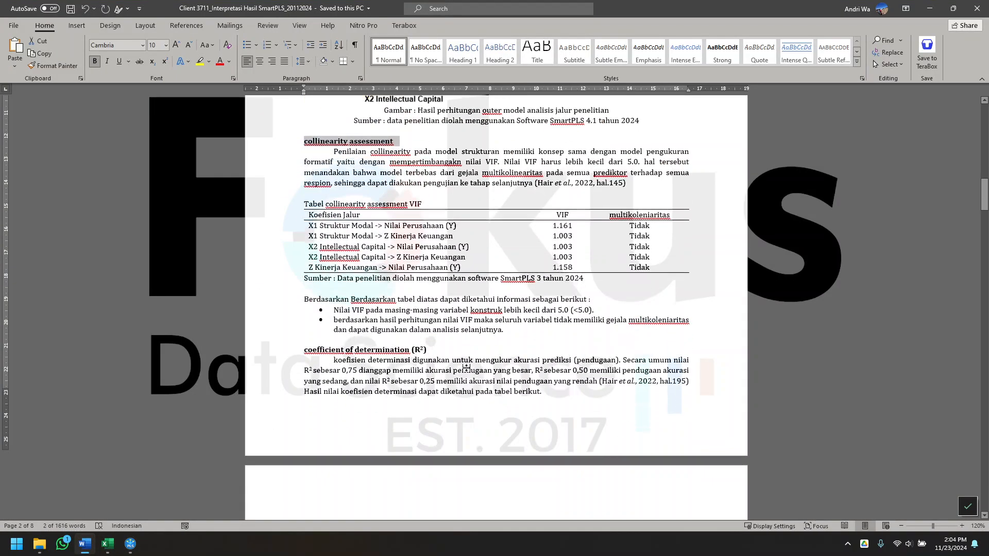
pyautogui.moveTo(323, 255); pyautogui.dragTo(341, 256)
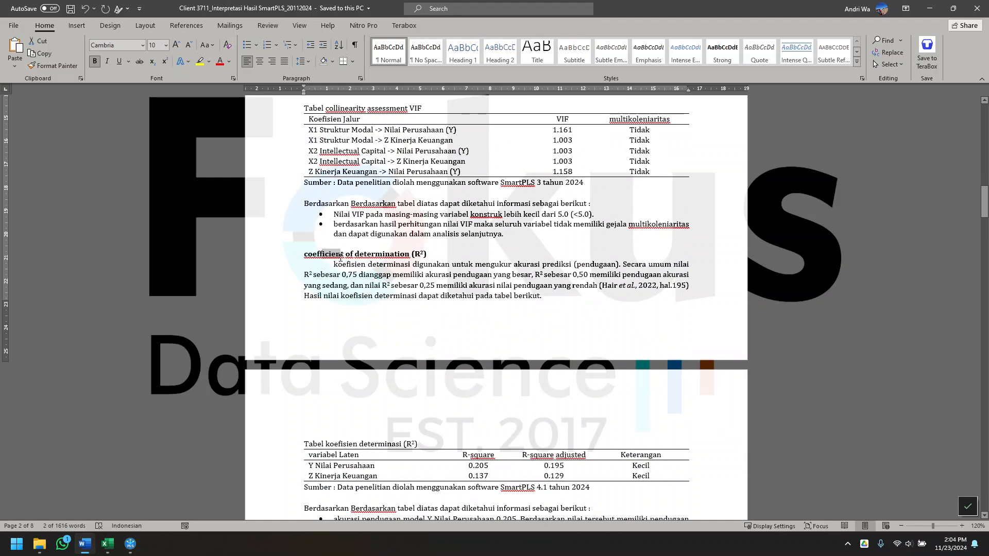
pyautogui.click(134, 545)
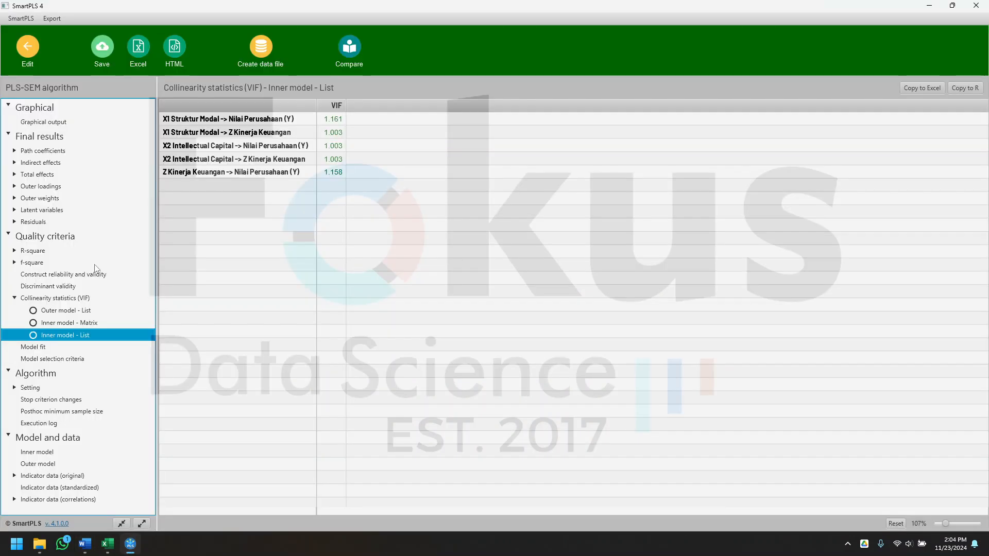
pyautogui.click(40, 252)
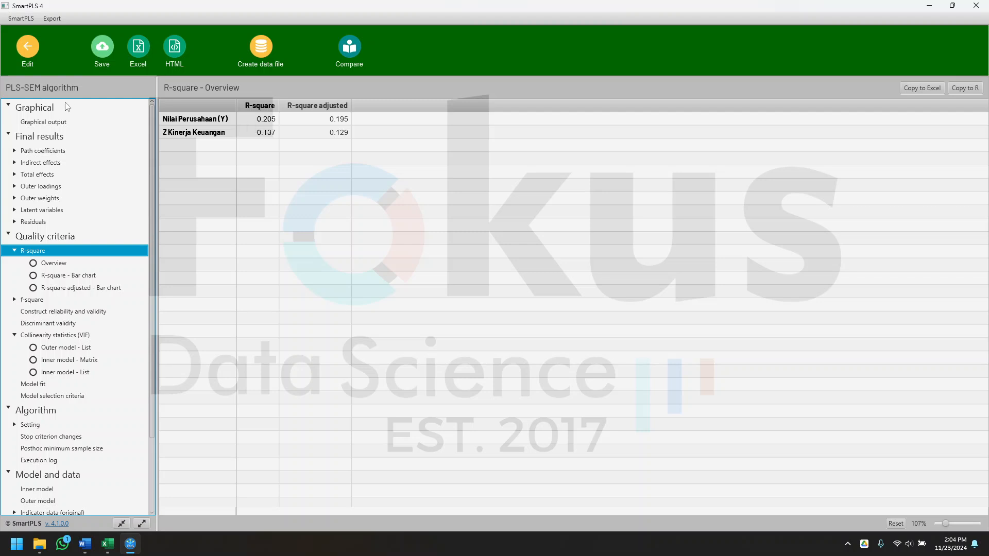
# - Show the report's graphical output and examine the R-square values and incoming paths of Nilai Perusahaan (Y) and Z Kinerja Keuangan
pyautogui.click(53, 124)
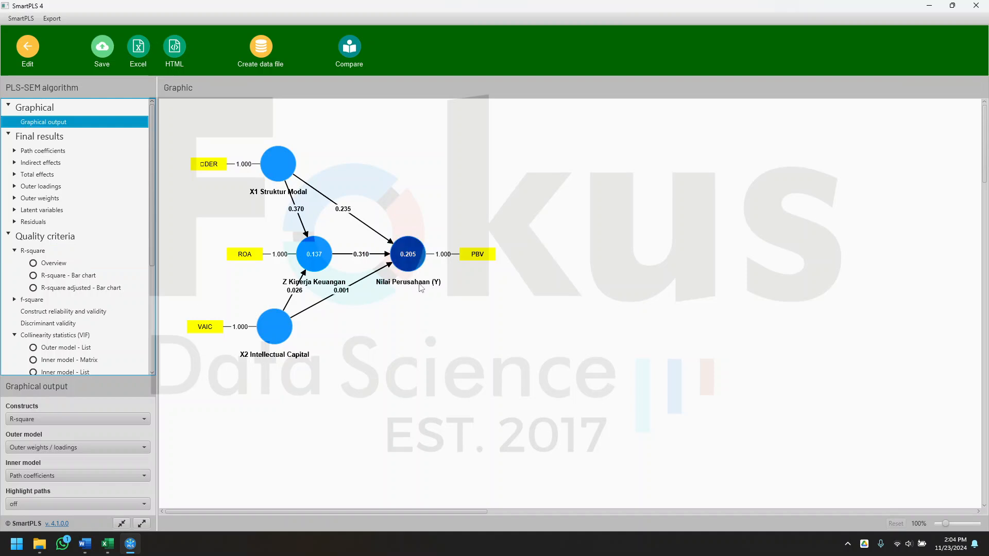
pyautogui.moveTo(413, 262)
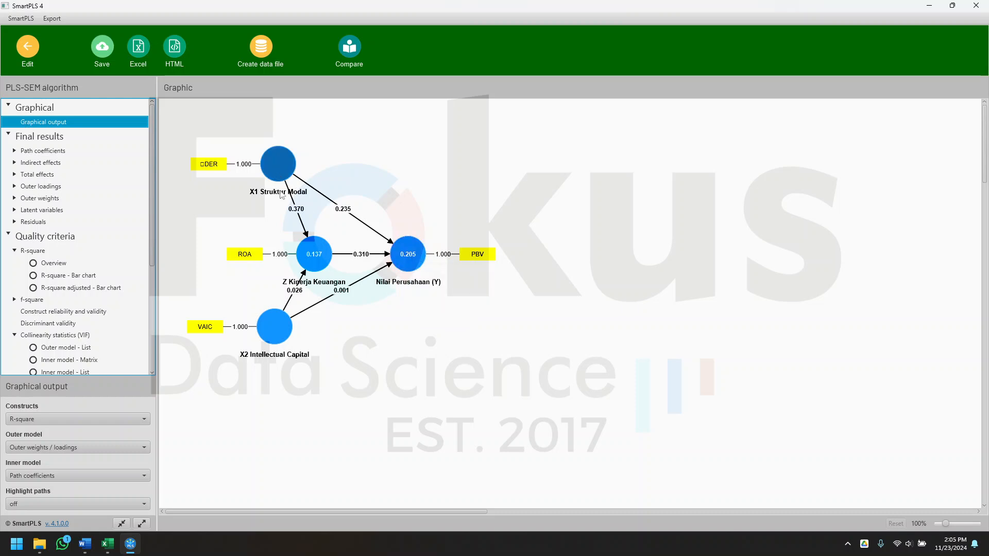
pyautogui.moveTo(316, 252)
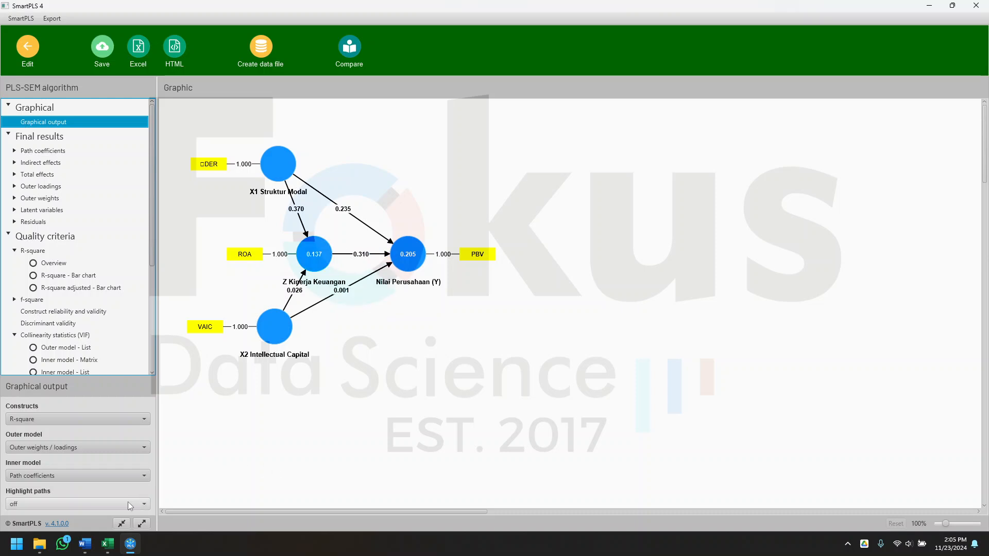
# - Switch to Word and review the R² interpretation, the Predictive relevance (Q²) section and the Efect size (f²) section
pyautogui.click(85, 544)
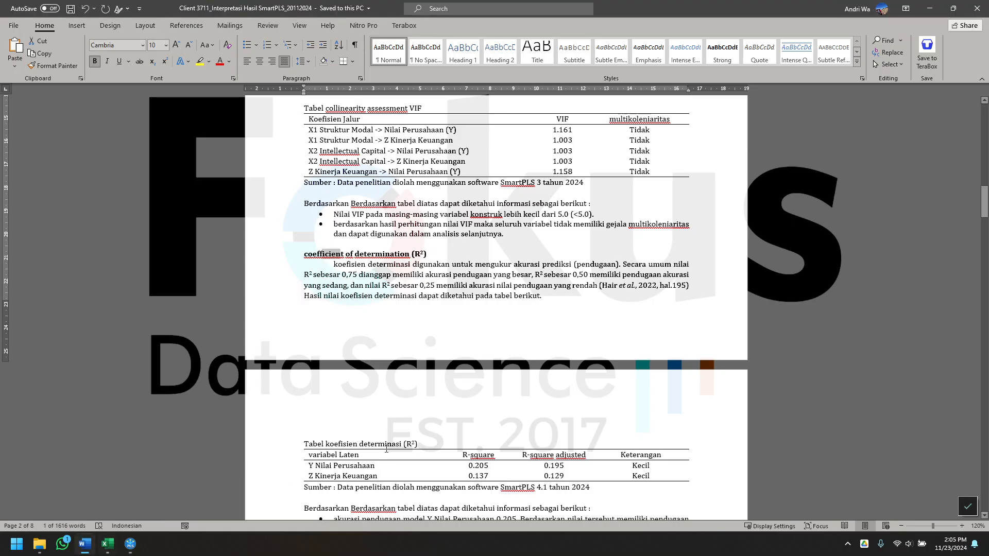
pyautogui.scroll(-8, 434, 409)
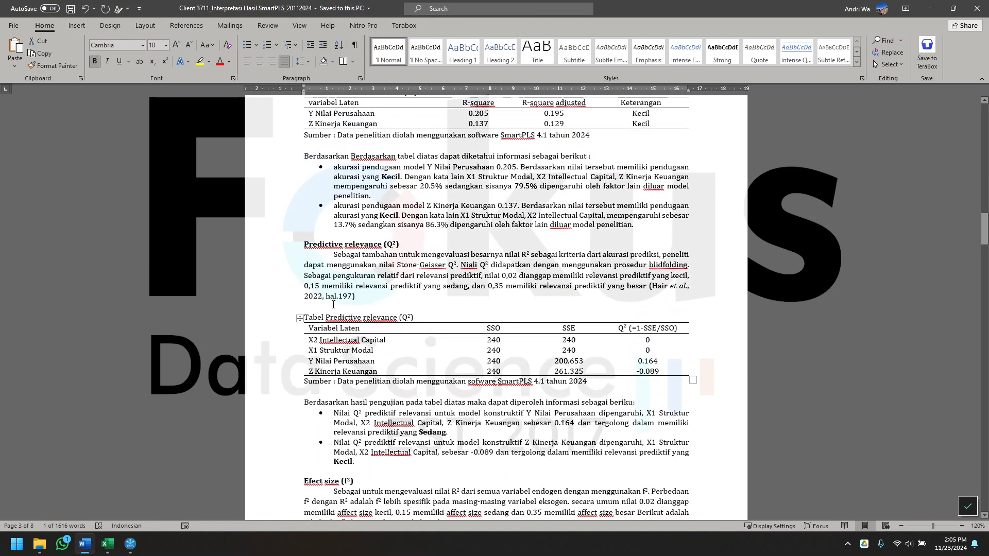
pyautogui.moveTo(311, 245); pyautogui.dragTo(413, 256)
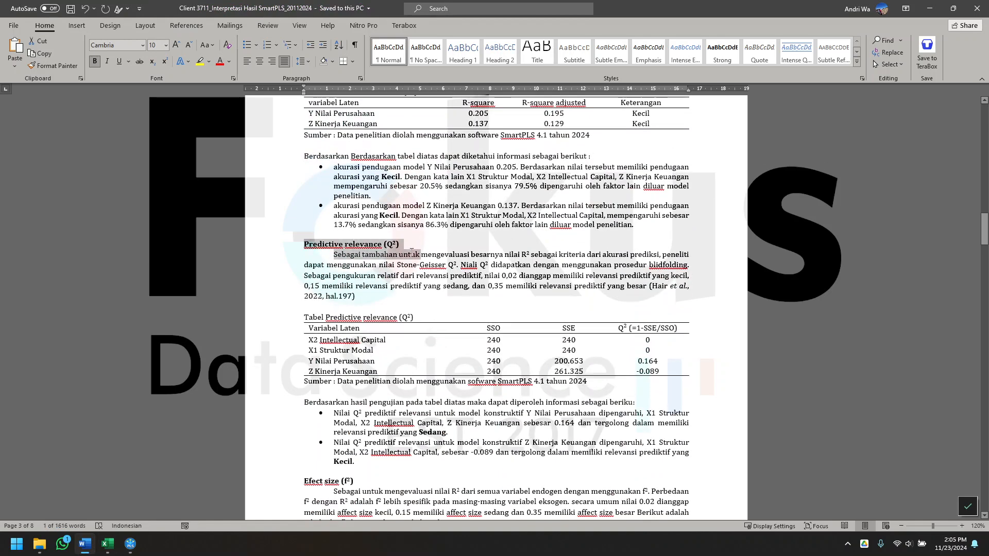
pyautogui.click(405, 307)
pyautogui.scroll(-6, 381, 328)
pyautogui.moveTo(305, 217); pyautogui.dragTo(305, 248)
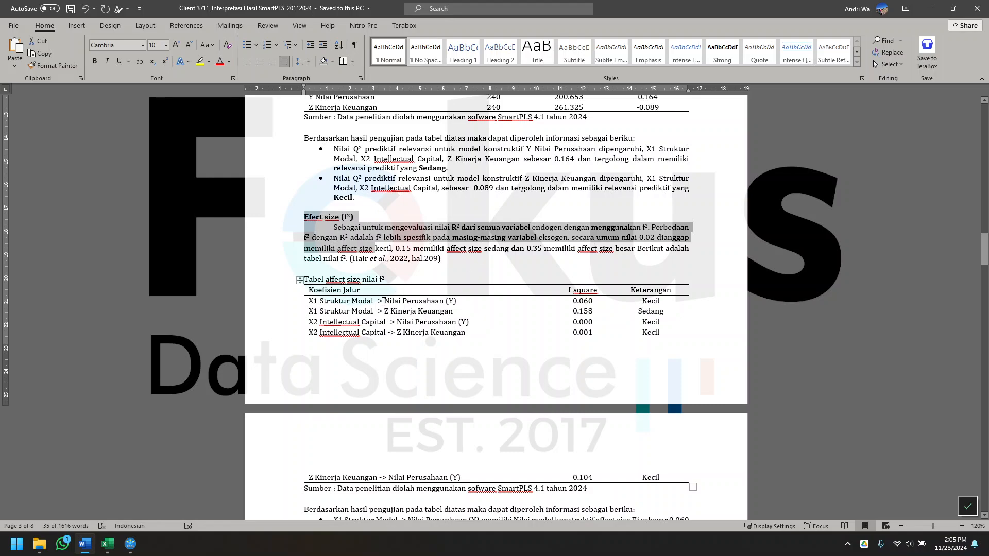
pyautogui.scroll(7, 355, 296)
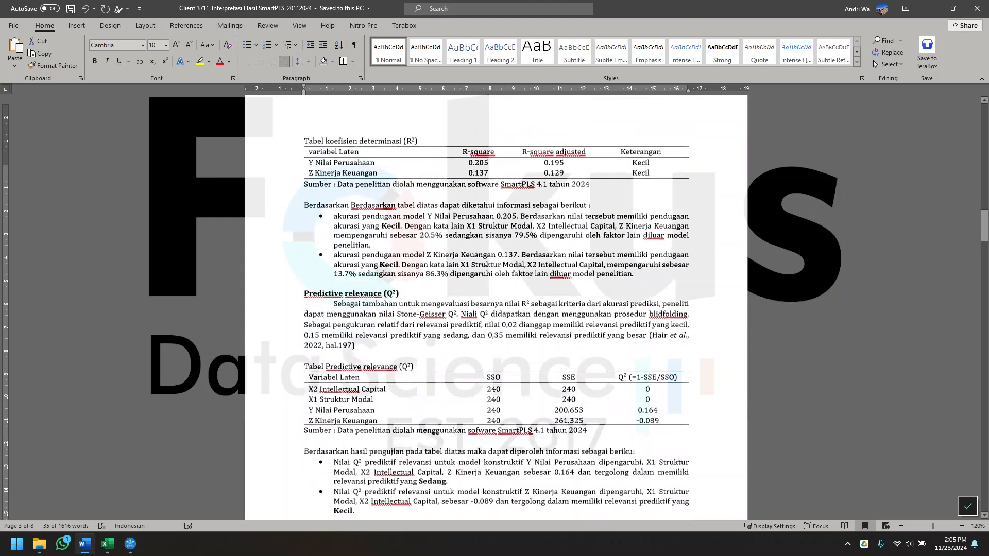
pyautogui.scroll(-7, 359, 306)
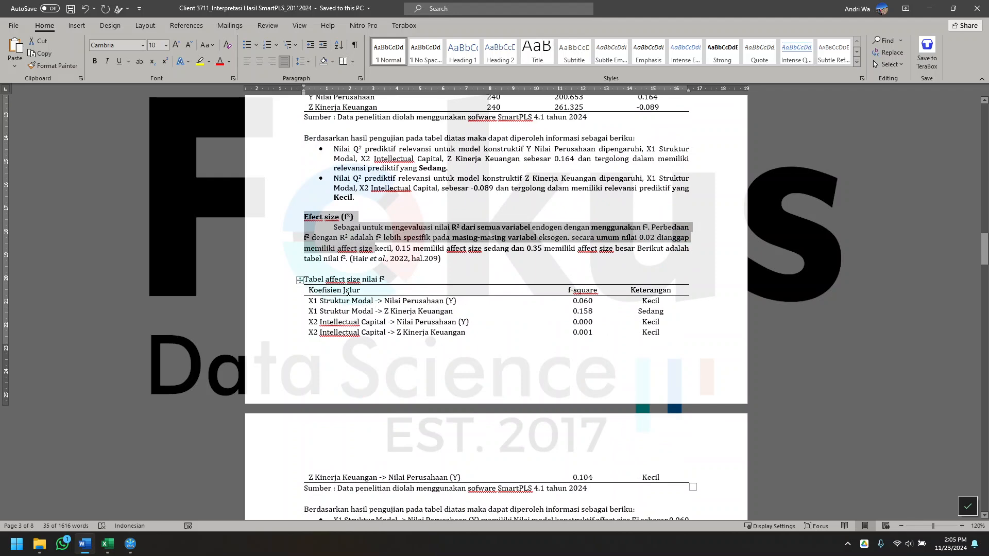
# - Switch to SmartPLS and display the f-square results as a list in the report
pyautogui.click(130, 544)
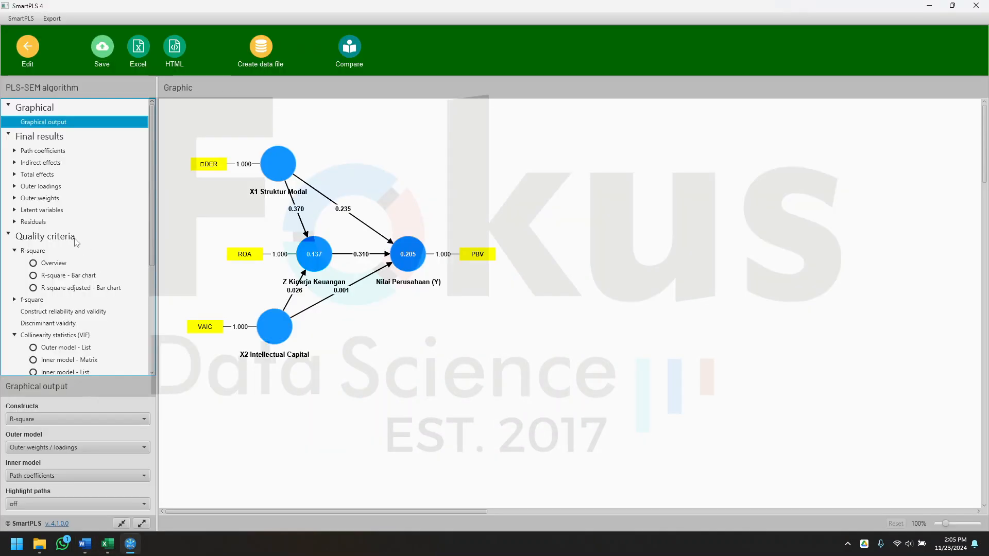
pyautogui.click(31, 301)
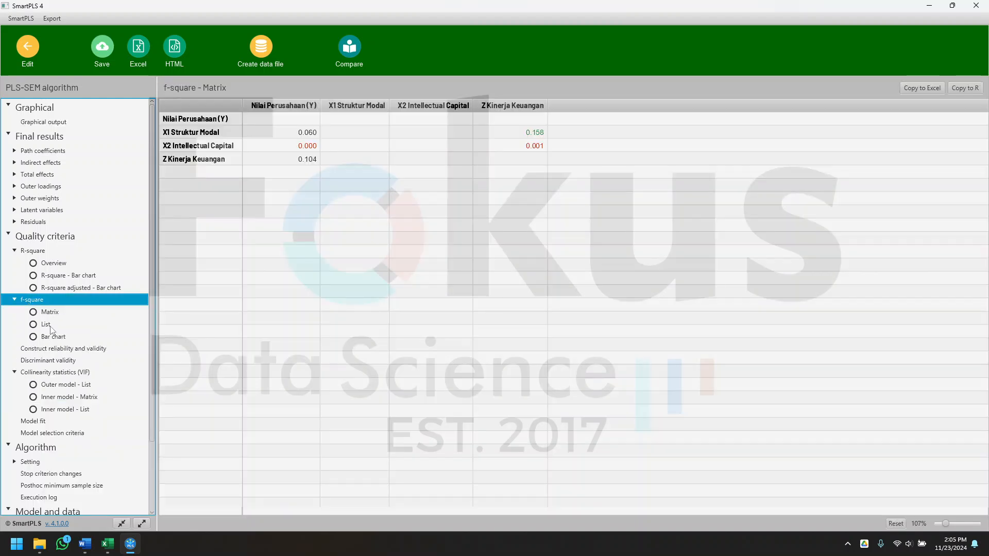
pyautogui.click(62, 323)
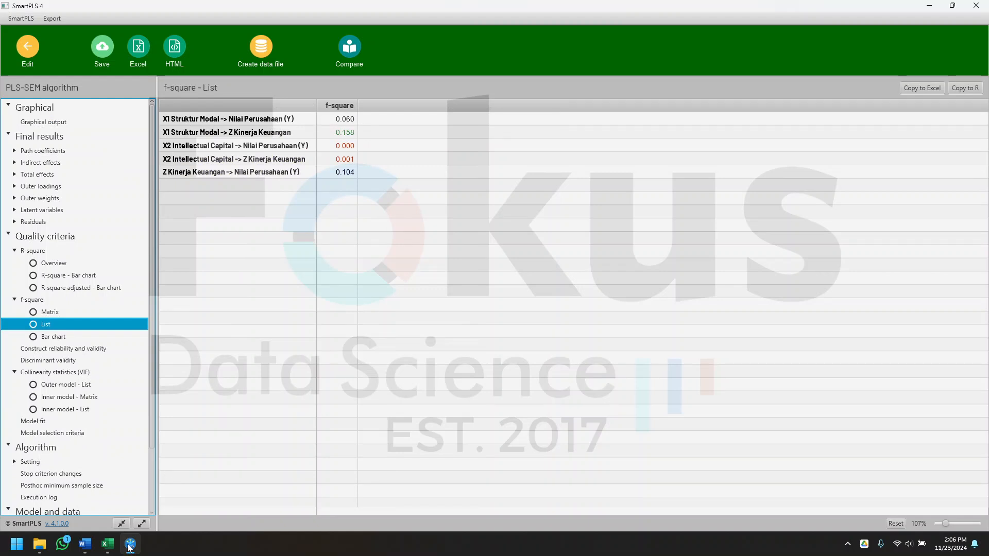
# - In the Word document, compare the f-square table's values and categories with the effect size thresholds in the Efect size (f²) paragraph
pyautogui.click(92, 548)
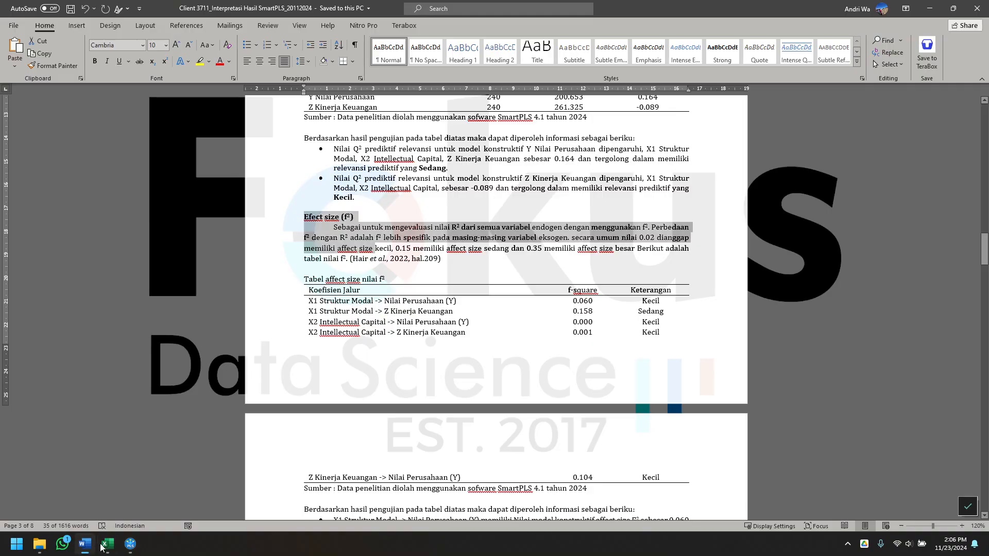
pyautogui.click(584, 301)
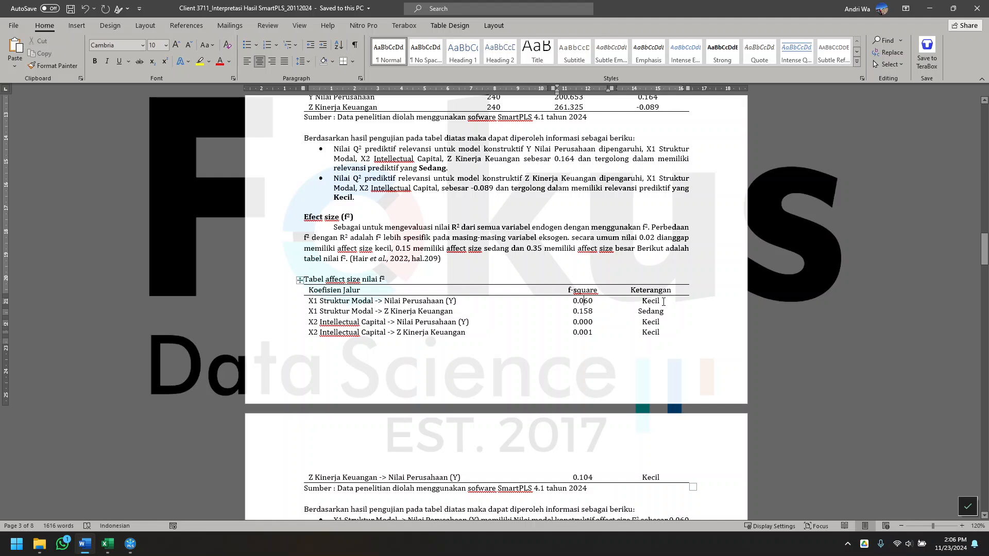
pyautogui.moveTo(658, 301); pyautogui.dragTo(577, 302)
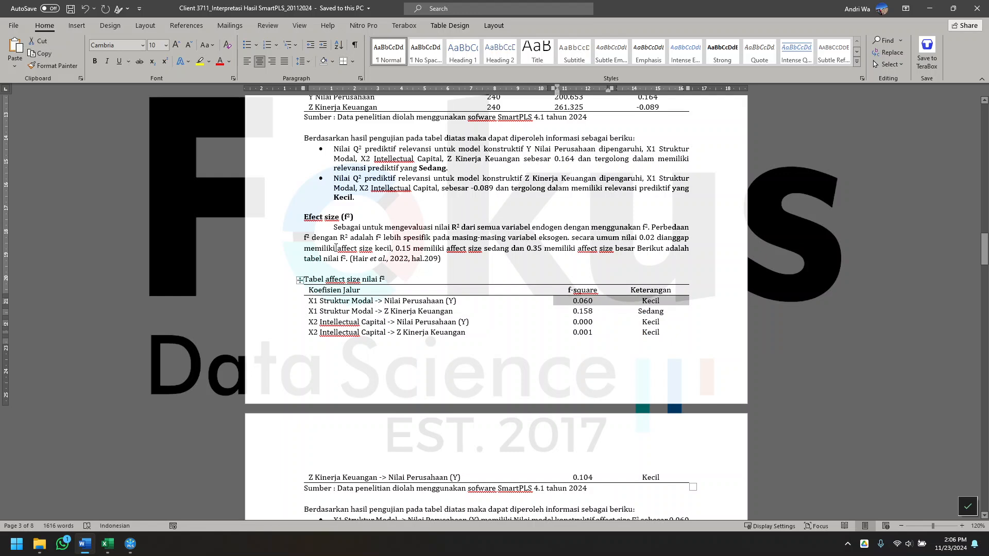
pyautogui.moveTo(335, 249); pyautogui.dragTo(305, 248)
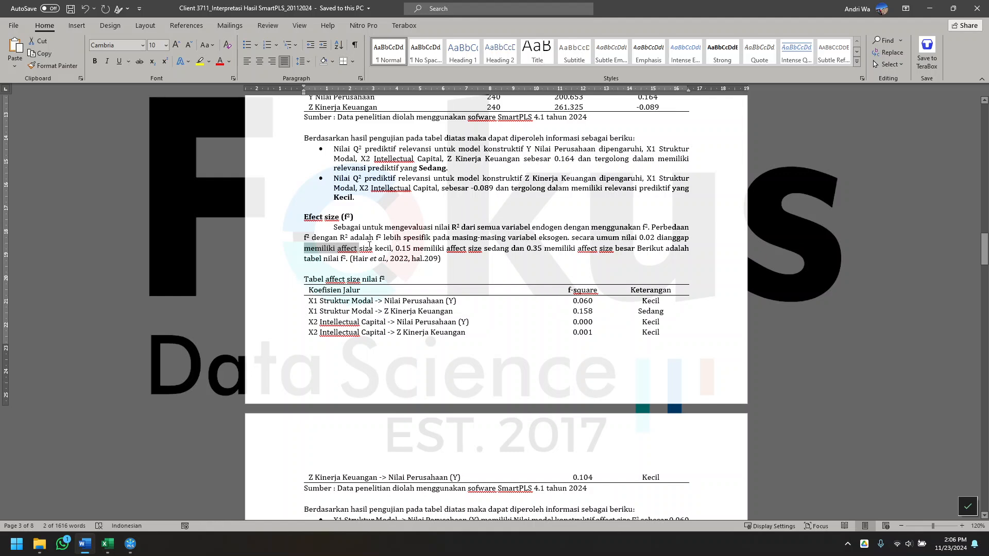
pyautogui.click(307, 314)
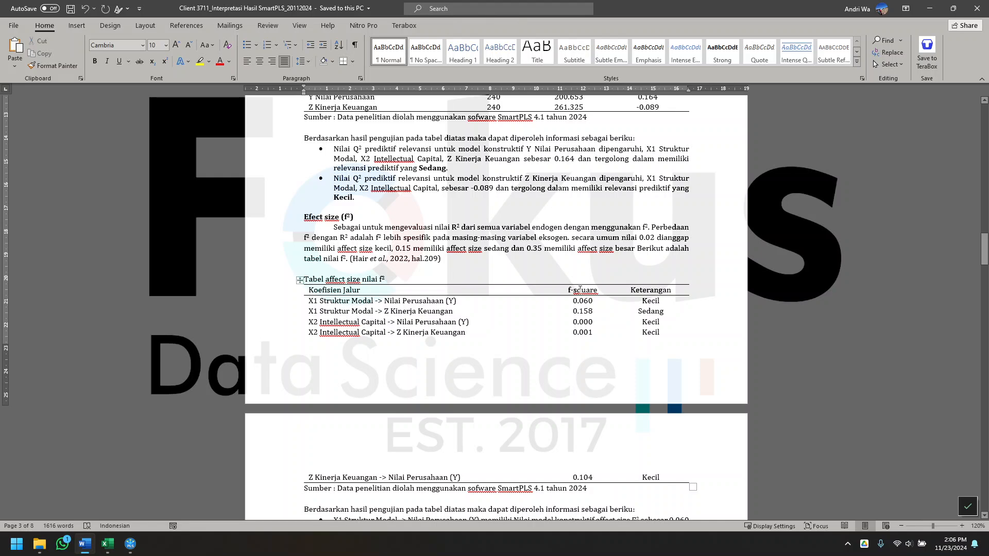
pyautogui.click(406, 248)
pyautogui.scroll(6, 589, 339)
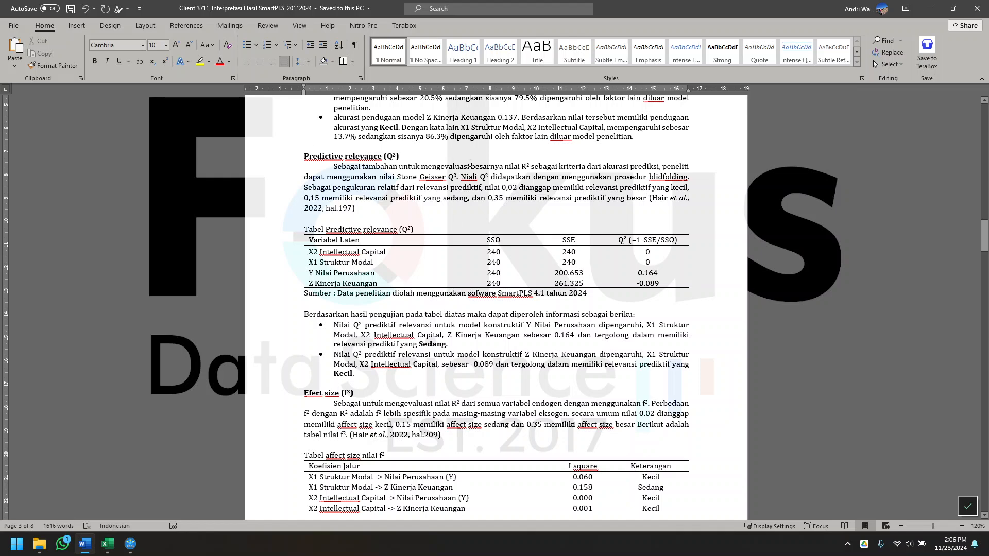
# - Switch to SmartPLS and save the PLS-SEM algorithm report in the contoh project under the file name PLSAlgorithm
pyautogui.moveTo(133, 549)
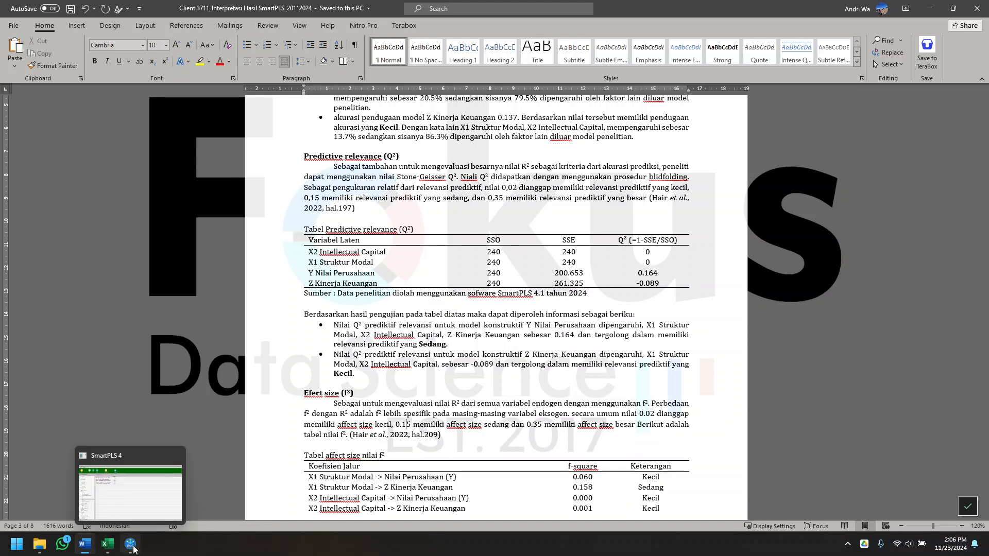
pyautogui.click(146, 502)
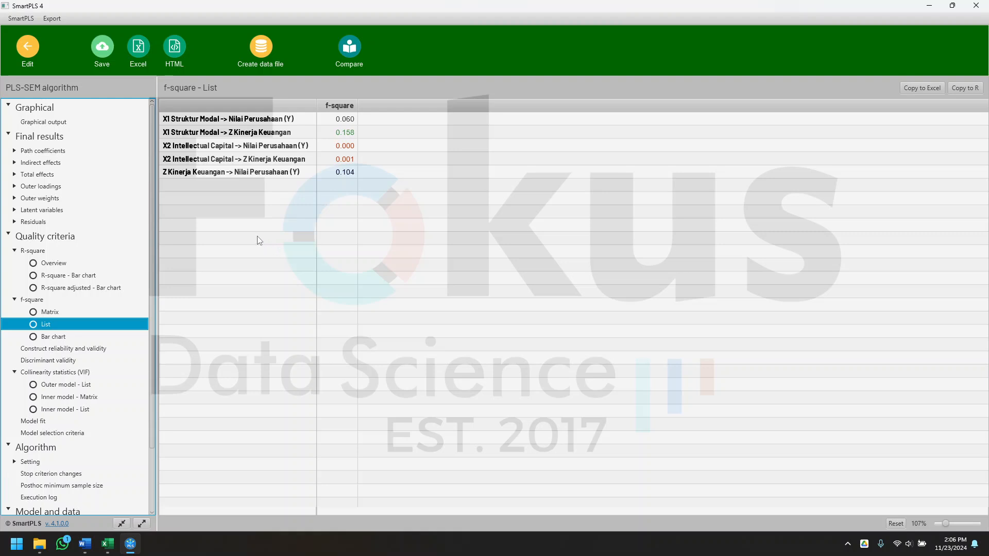
pyautogui.click(107, 52)
pyautogui.click(453, 271)
pyautogui.hotkey('ctrl', 'a')
pyautogui.press('BackSpace')
pyautogui.write('P')
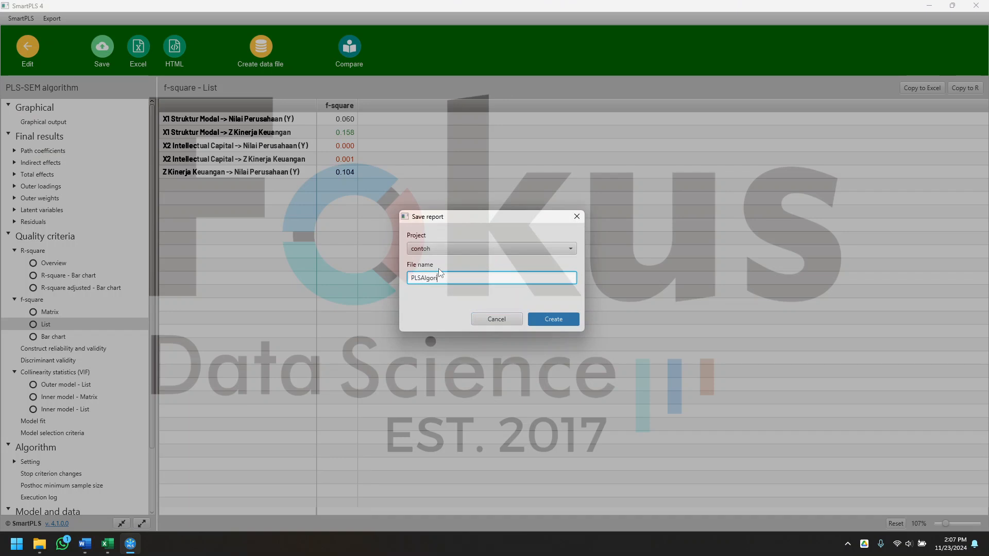
pyautogui.write('LSAlgorithm')
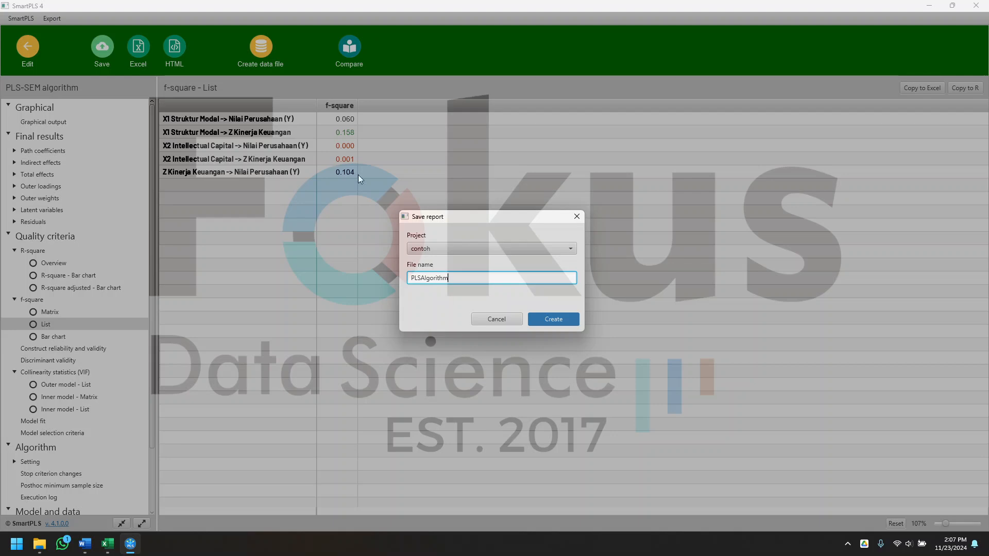
pyautogui.click(554, 319)
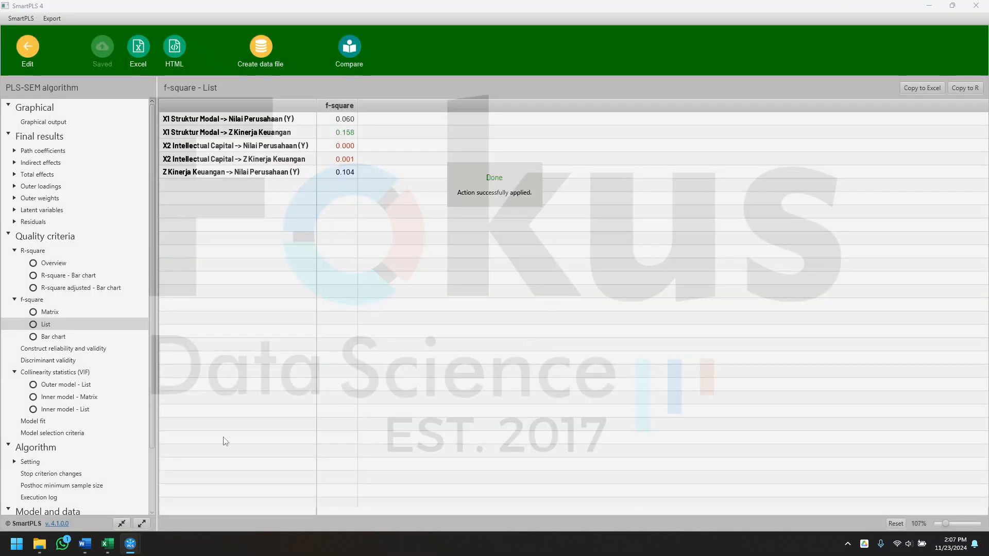
# - Switch to File Explorer, look into the client's PLSAlgorithm folder, and return to the SmartPLS report
pyautogui.click(40, 544)
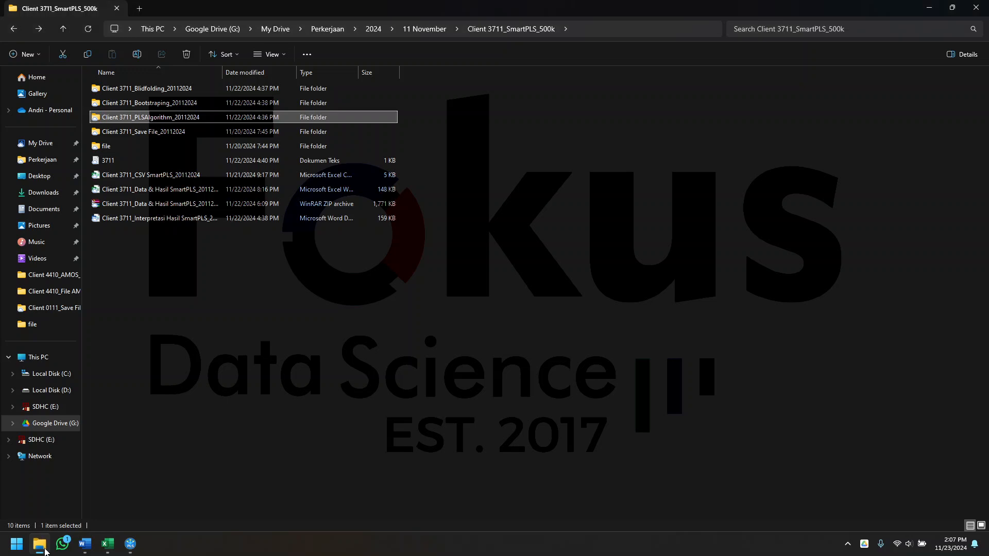
pyautogui.doubleClick(189, 119)
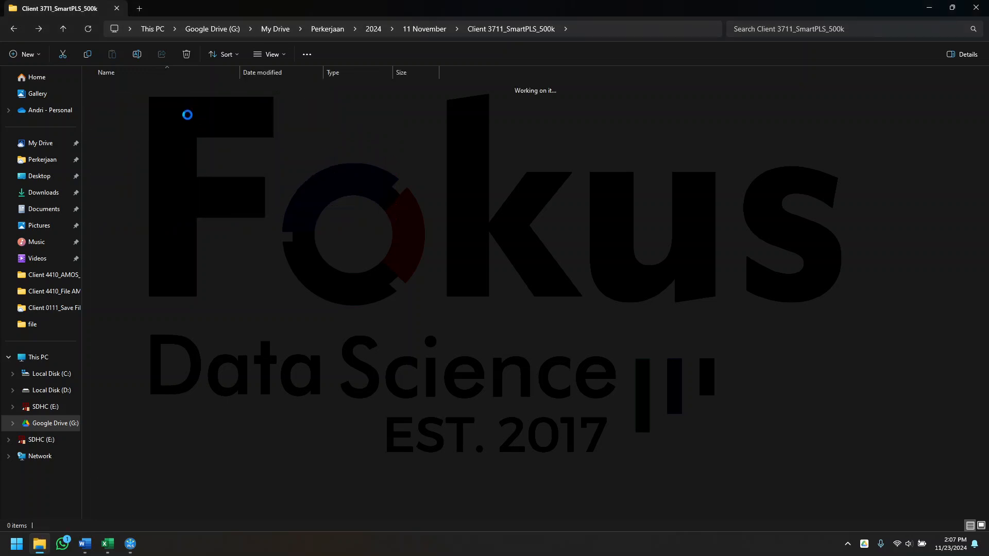
pyautogui.click(927, 9)
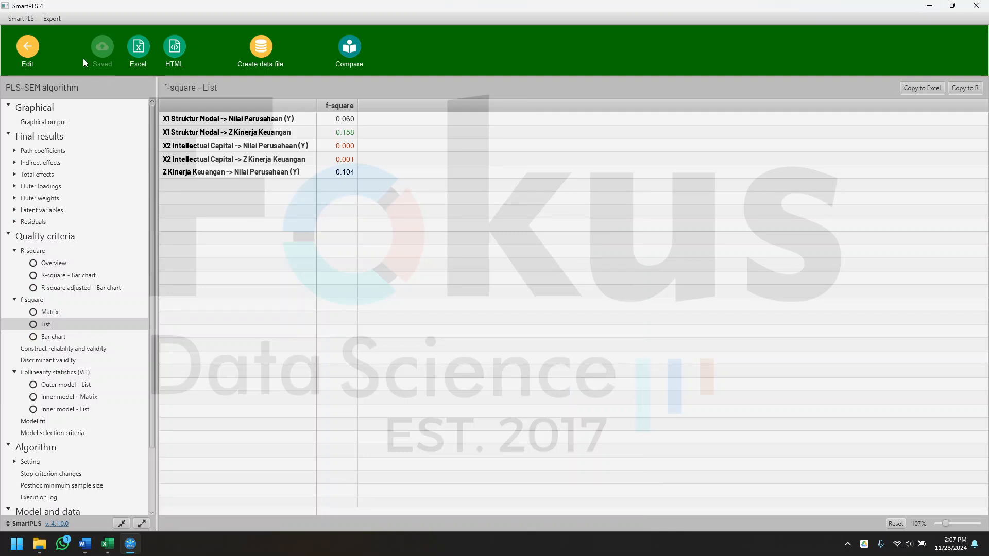
# - Export the report to Excel in US number format with the model image and graphs, naming the file PLSAlgorihm
pyautogui.click(144, 49)
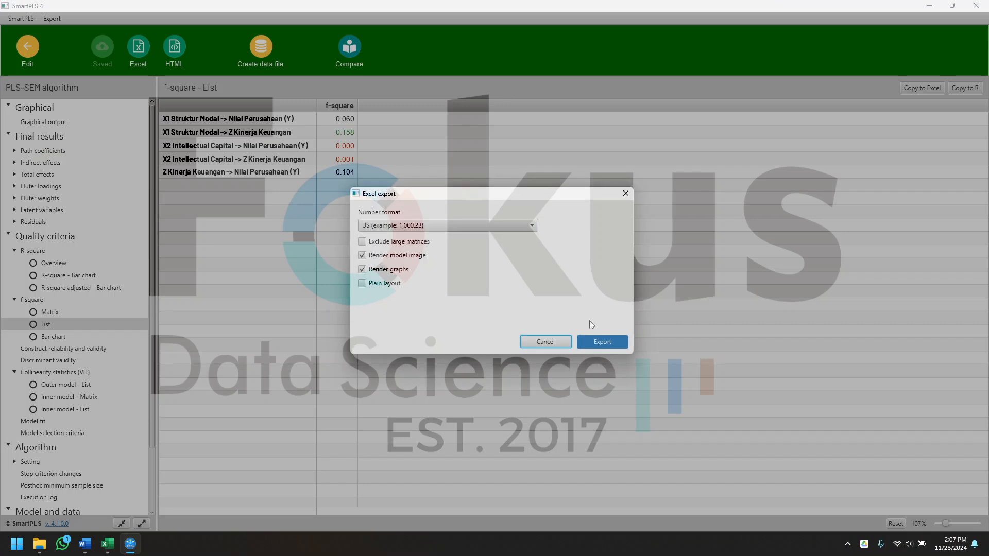
pyautogui.click(599, 338)
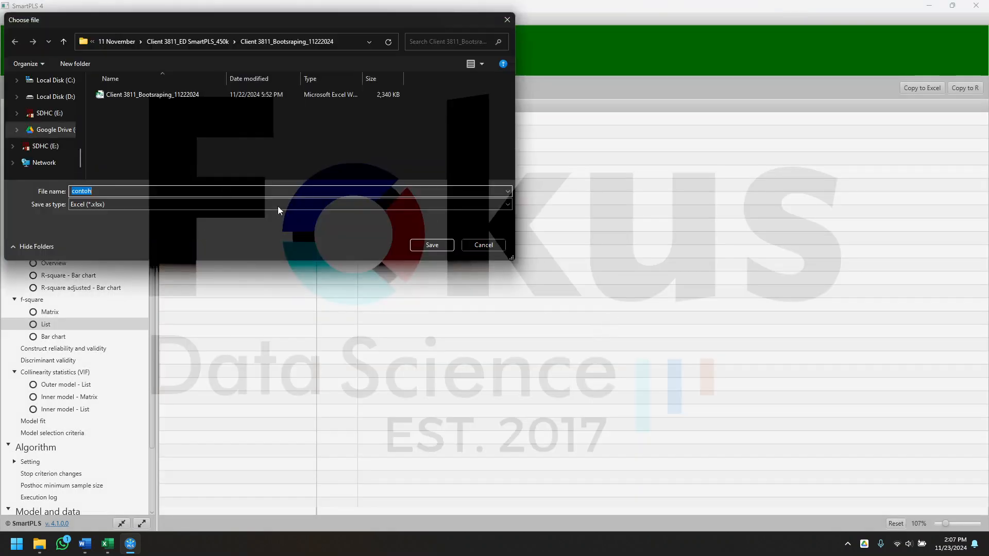
pyautogui.press('BackSpace')
pyautogui.write('PLSAlgorihm')
pyautogui.click(451, 247)
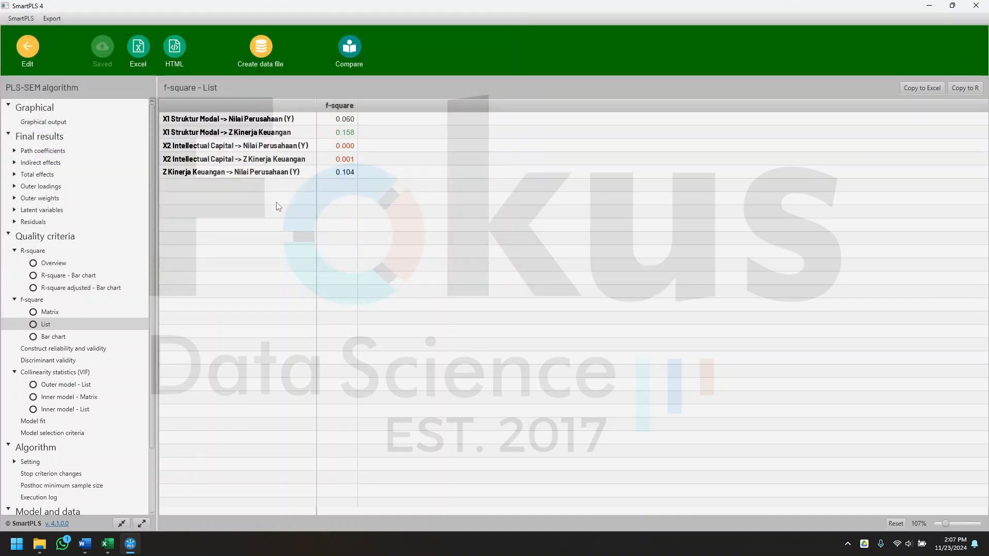
# - Return to the model, run Blindfolding with an omission distance of 7, and display the construct cross-validated redundancy totals
pyautogui.click(33, 65)
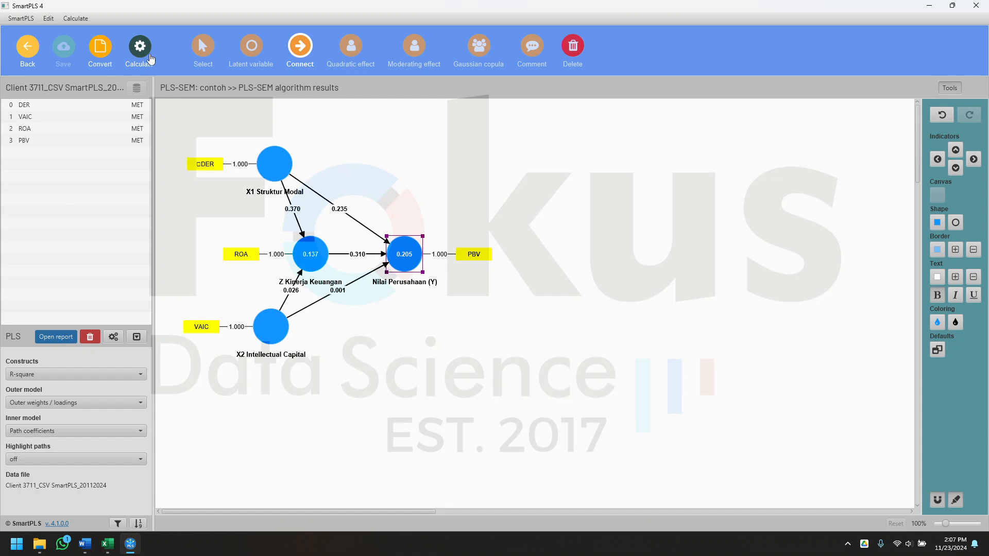
pyautogui.click(143, 53)
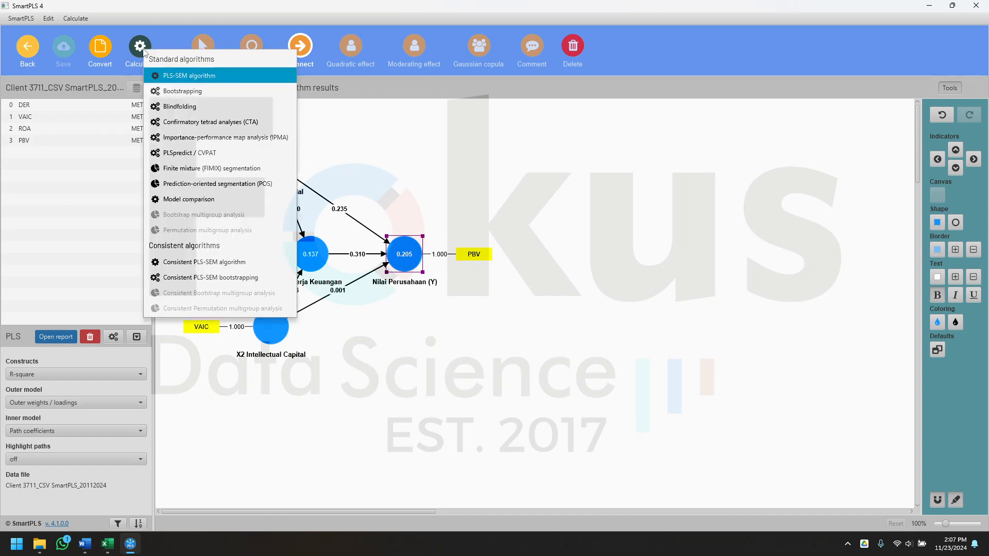
pyautogui.click(187, 106)
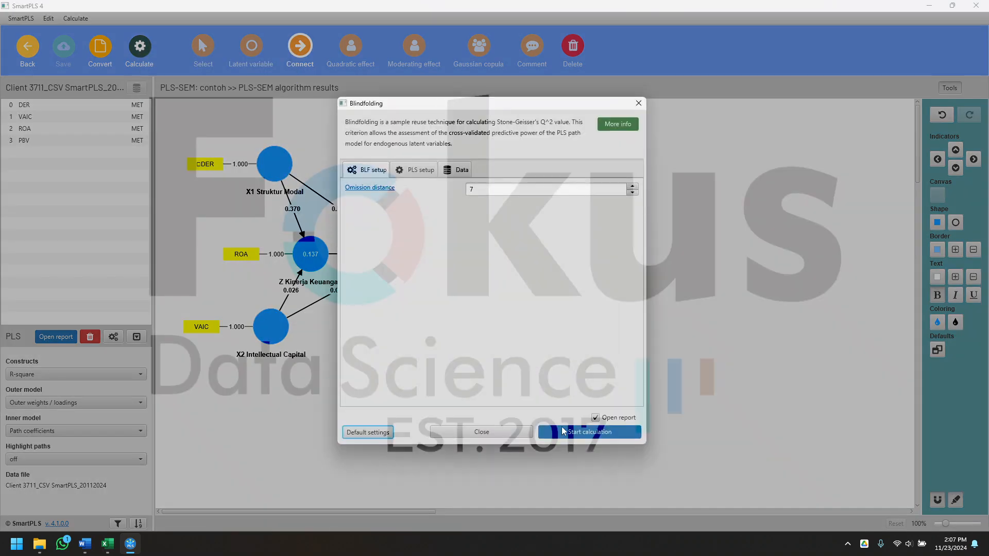
pyautogui.click(563, 432)
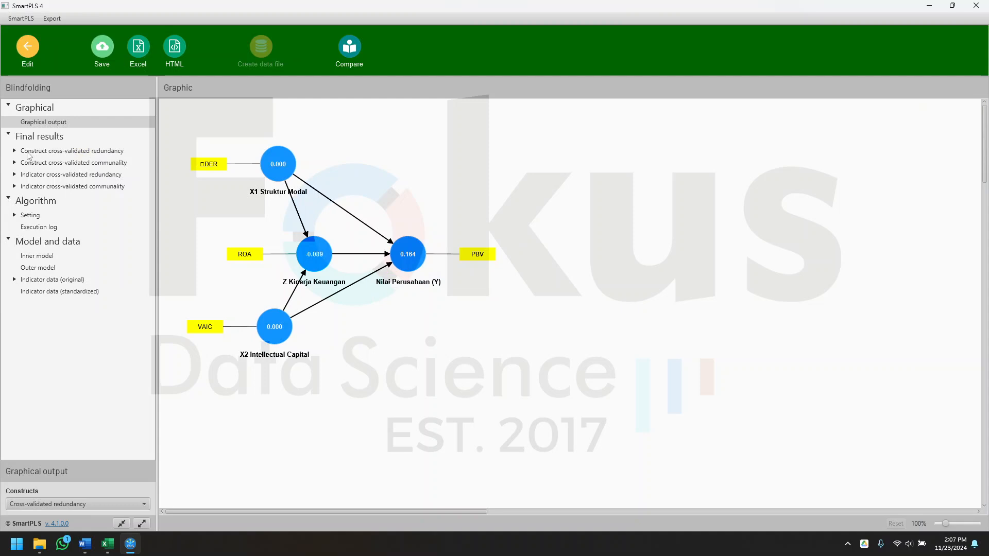
pyautogui.click(86, 151)
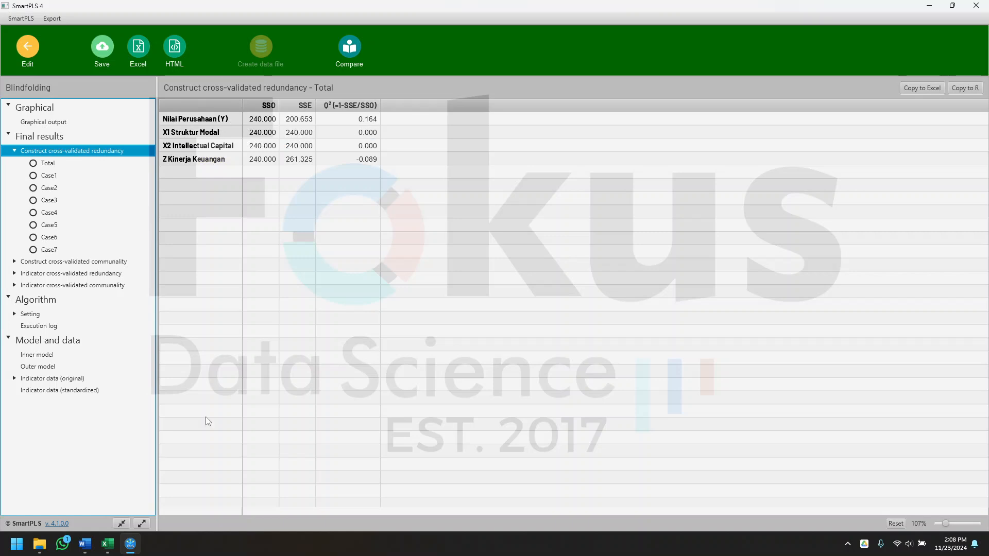
# - In Word, compare the Q² value of Y Nilai Perusahaan with the predictive relevance thresholds, and view the direct-effect hypothesis test table
pyautogui.click(85, 544)
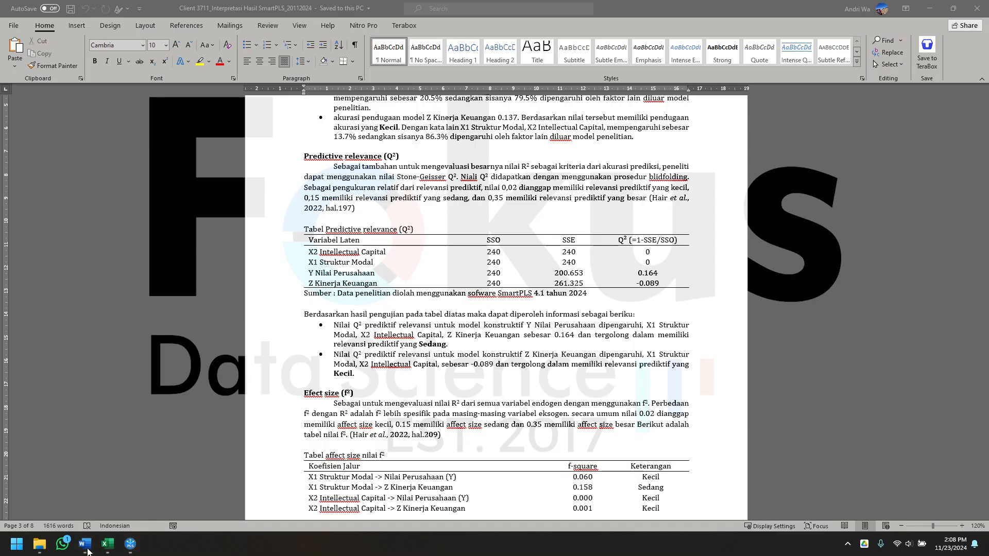
pyautogui.scroll(3, 434, 378)
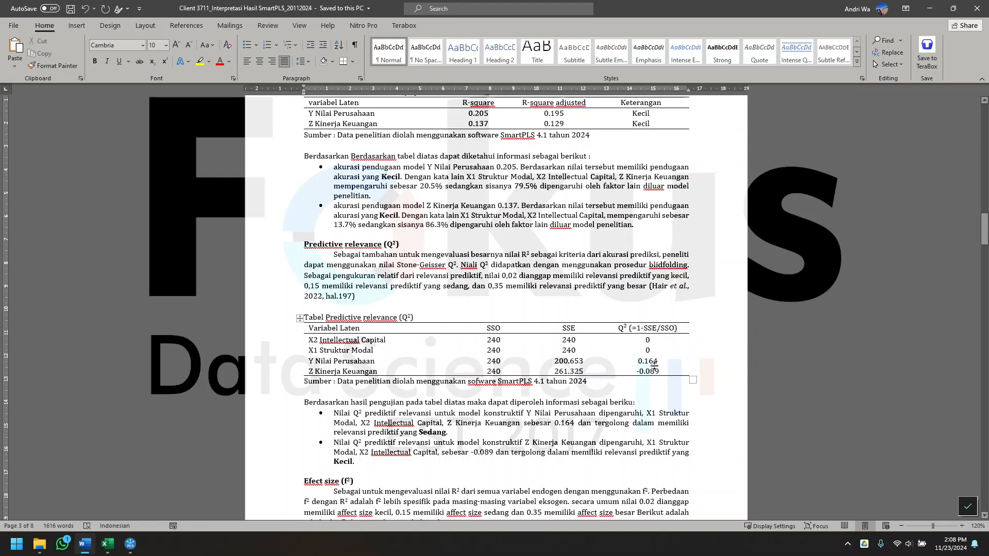
pyautogui.moveTo(665, 363); pyautogui.dragTo(635, 360)
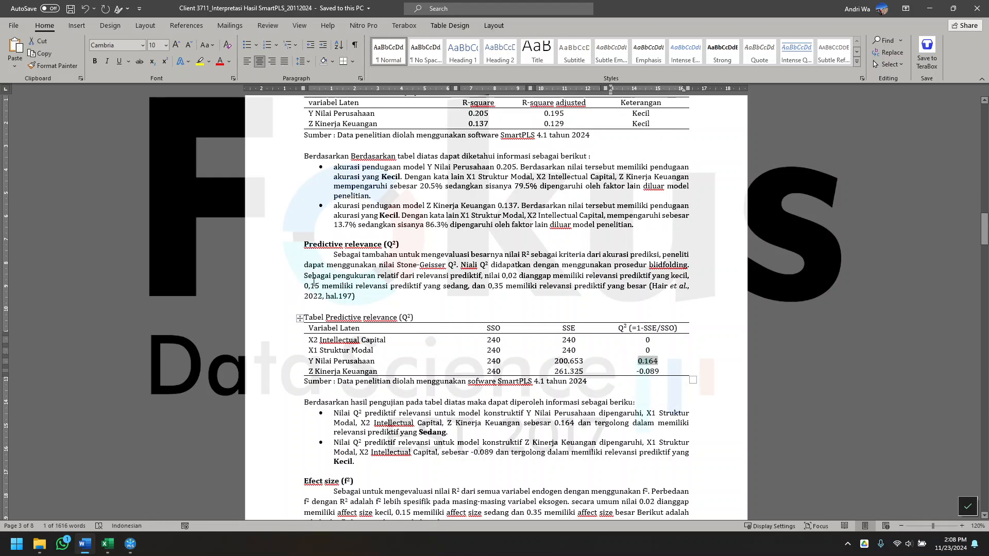
pyautogui.moveTo(335, 281); pyautogui.dragTo(441, 286)
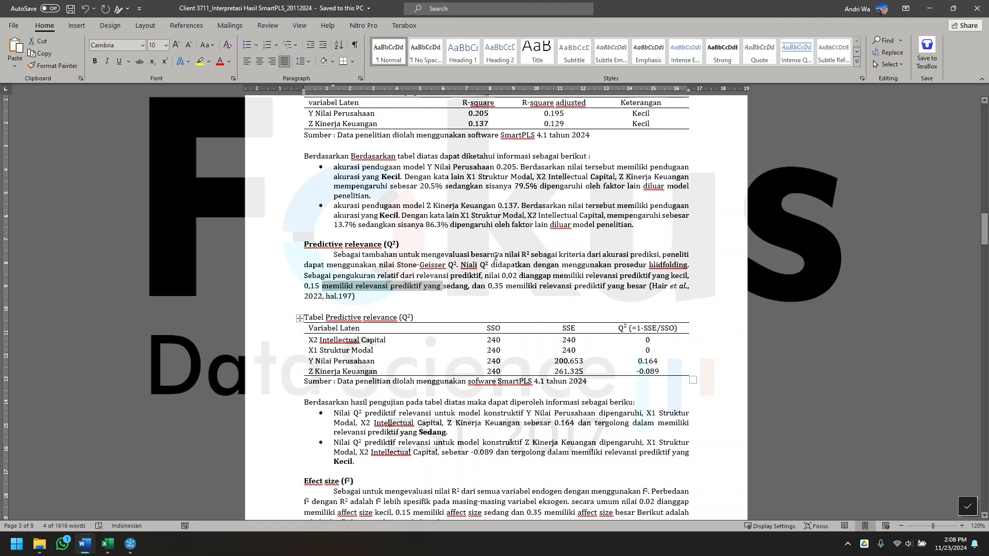
pyautogui.scroll(-4, 530, 264)
pyautogui.scroll(-20, 530, 265)
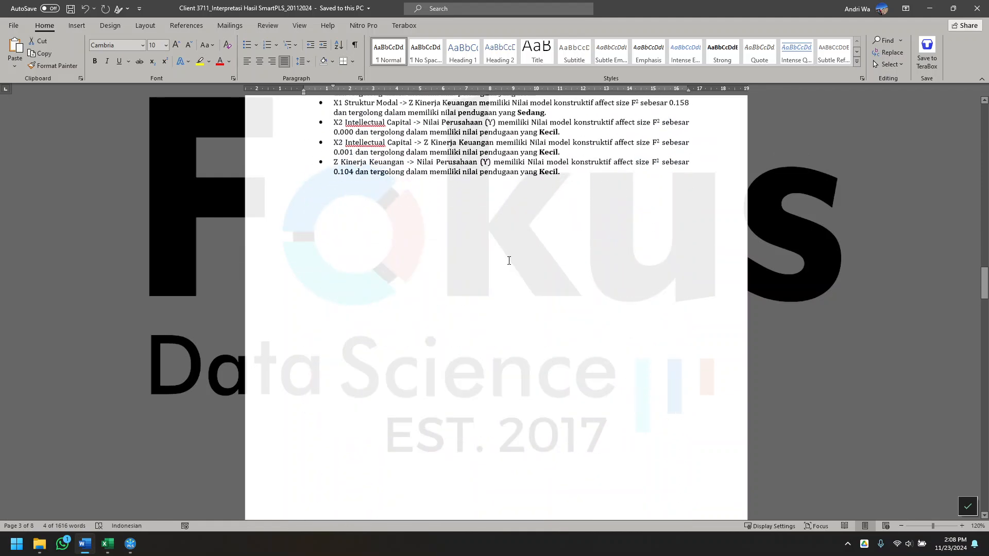
pyautogui.scroll(-12, 507, 262)
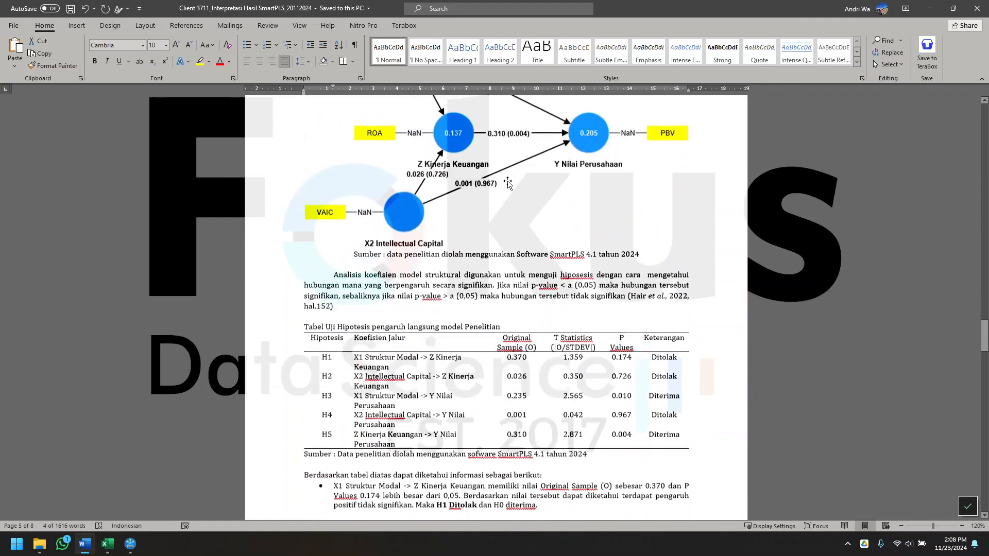
# - Switch to SmartPLS, return to the model, and run Bootstrapping with 5000 subsamples, percentile bootstrap, a two-tailed test and a 0.05 significance level
pyautogui.click(129, 544)
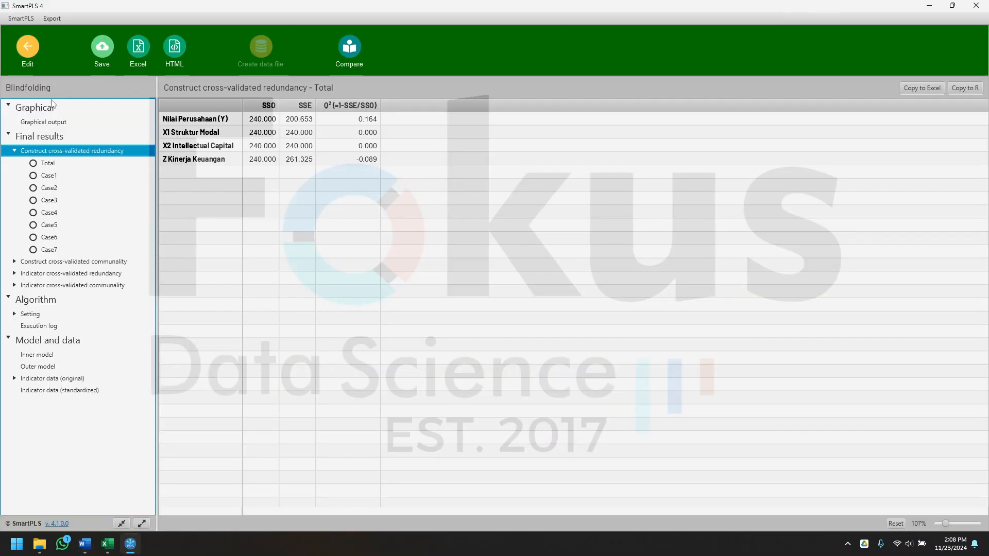
pyautogui.click(37, 55)
pyautogui.click(144, 48)
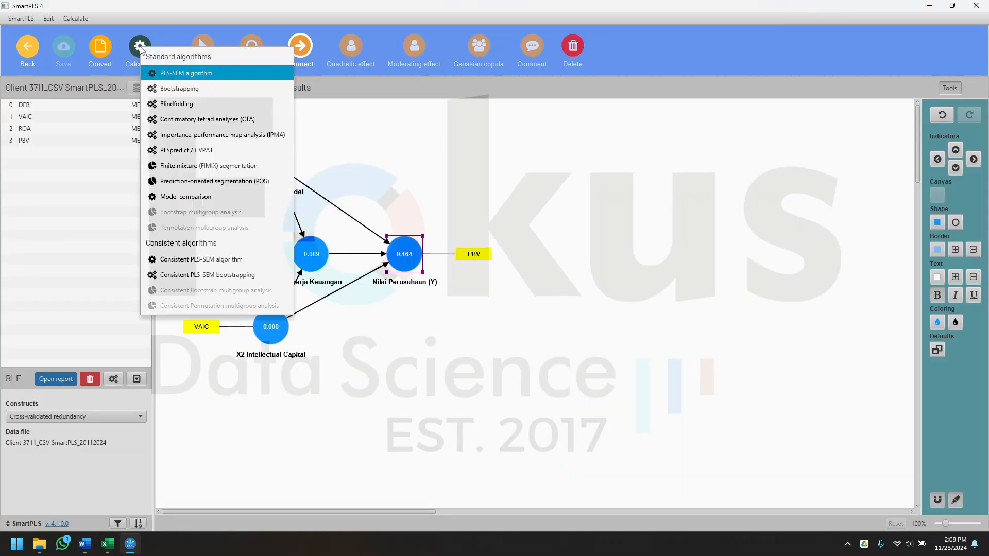
pyautogui.click(199, 88)
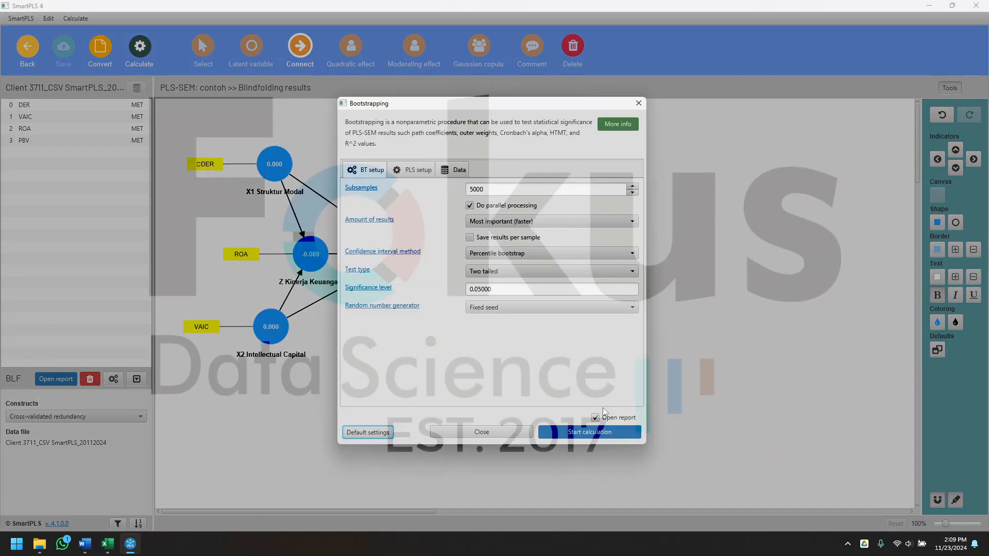
pyautogui.click(592, 431)
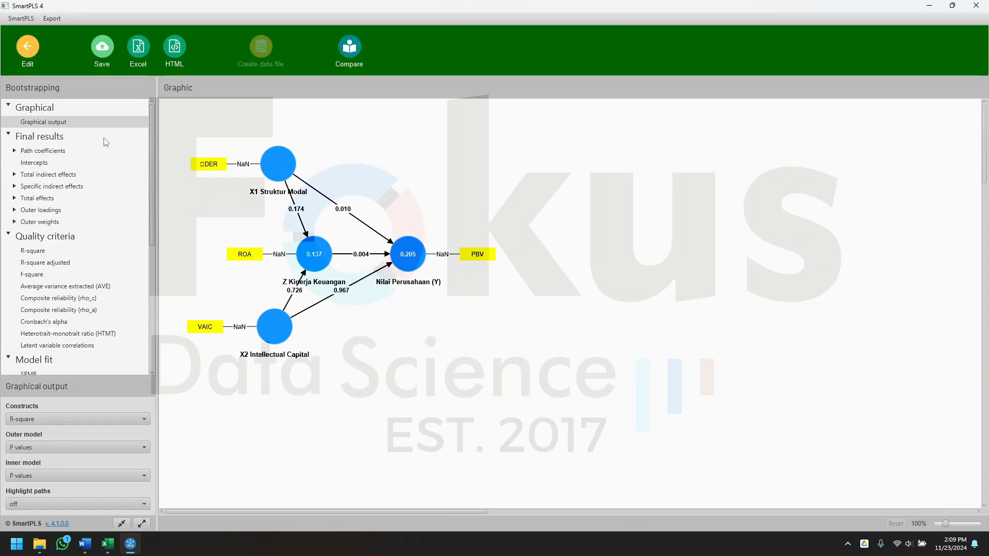
# - Examine the path coefficients and the specific indirect effects with their T statistics and p values in the Bootstrapping report
pyautogui.click(47, 152)
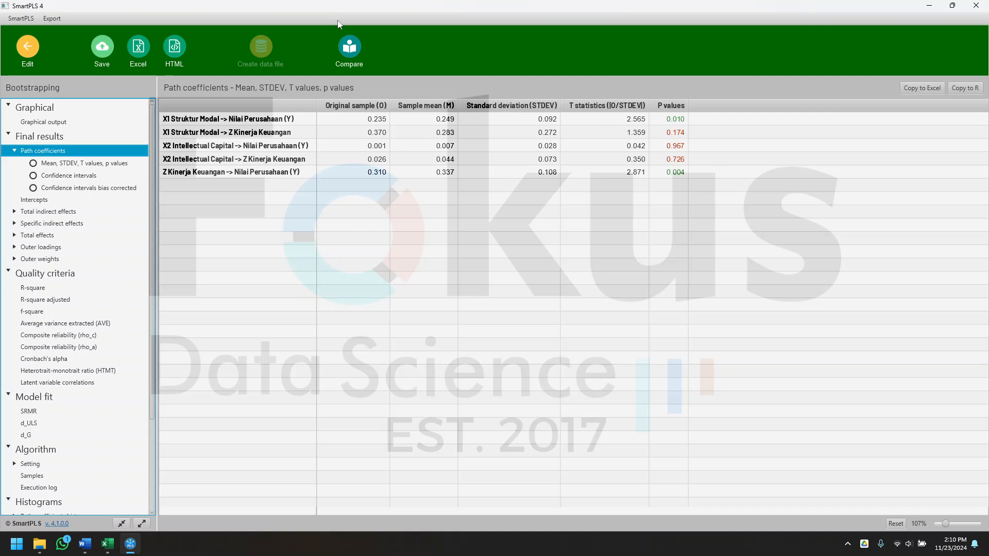
pyautogui.click(76, 225)
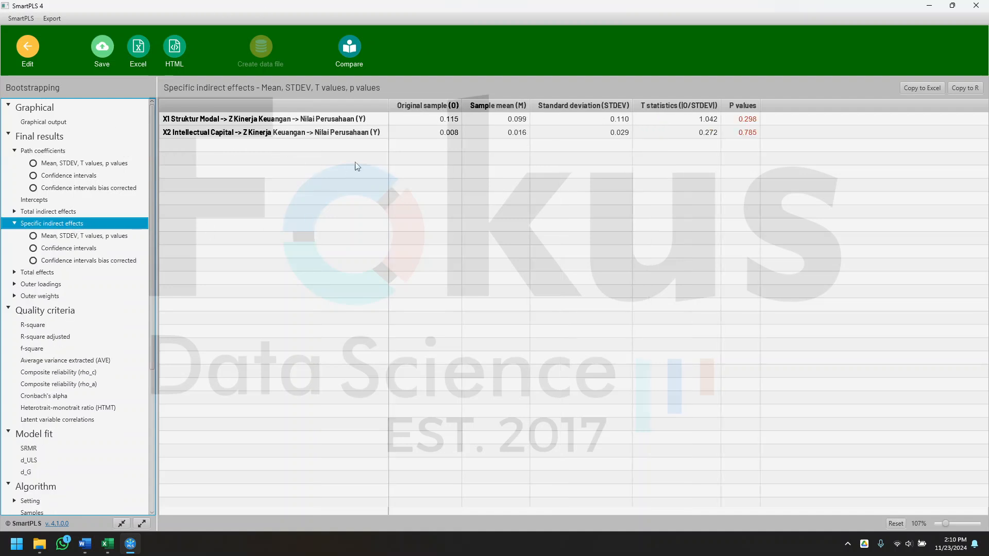